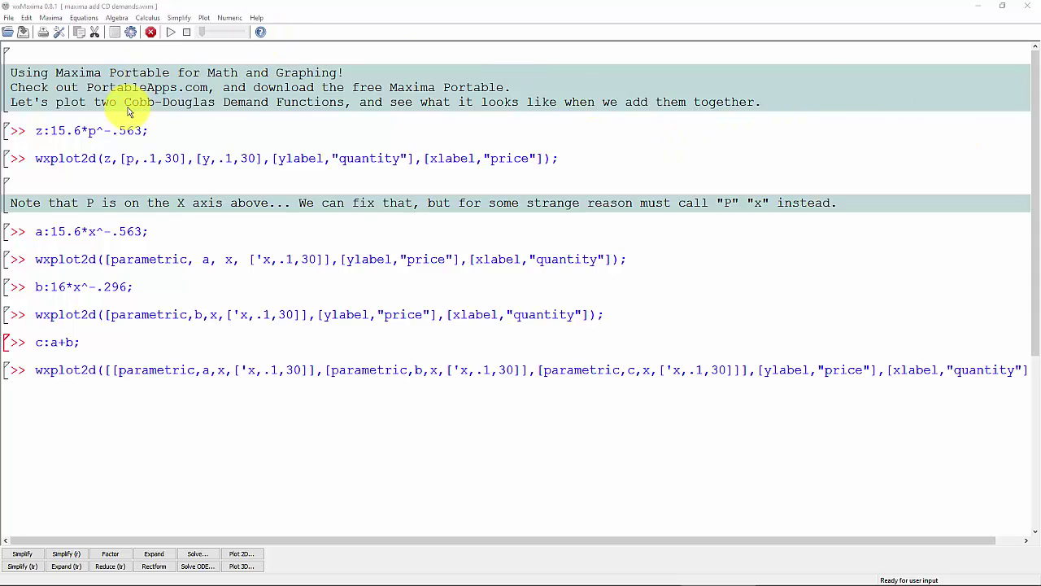
- Highlight 'Cobb-Douglas Demand' and 'Maxima Portable' in the introduction, then bring the PortableApps.com Firefox window forward
drag(124, 102, 271, 101)
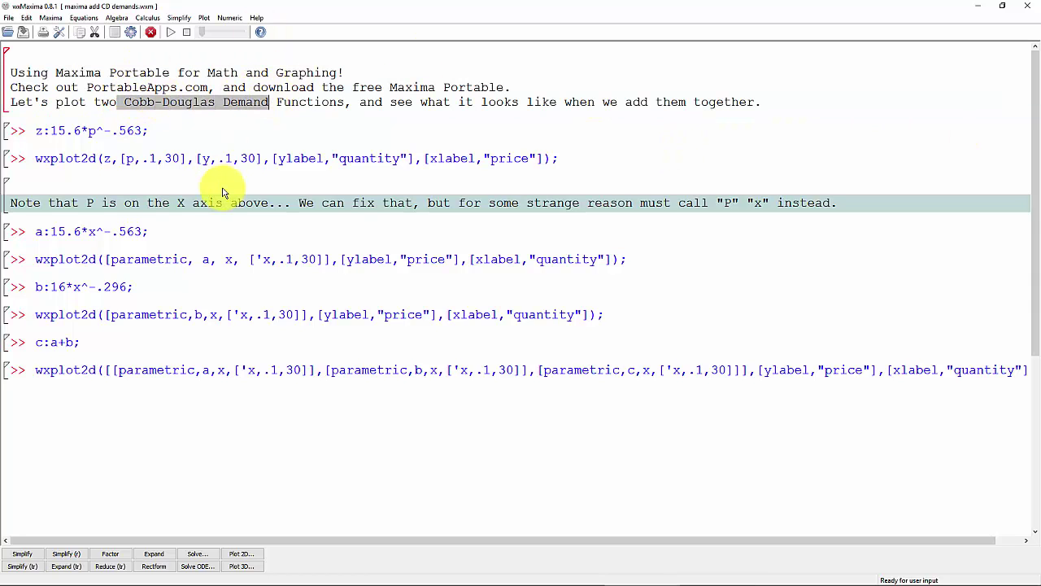
drag(33, 130, 138, 140)
click(57, 144)
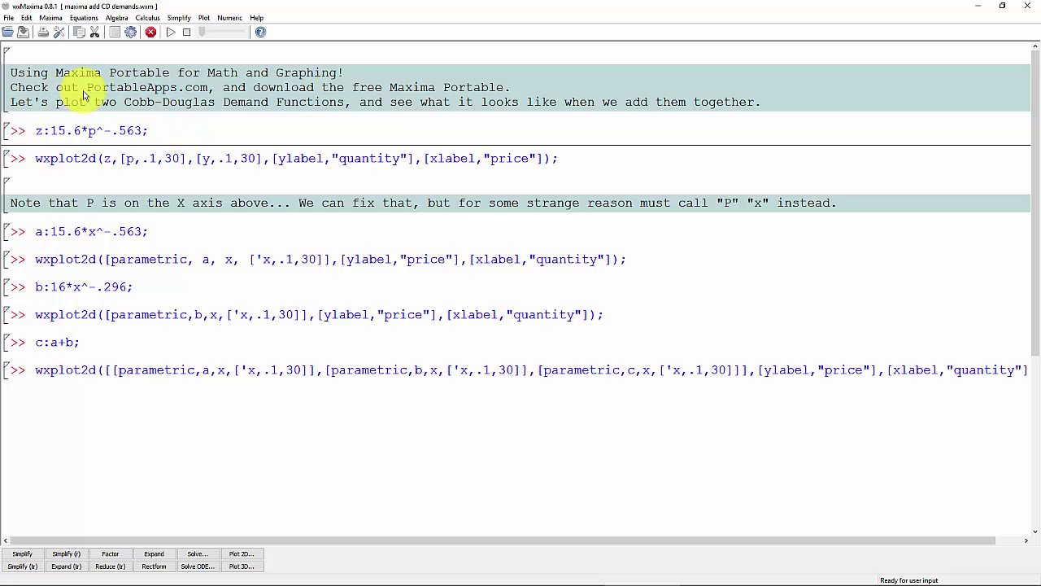
drag(53, 75, 171, 73)
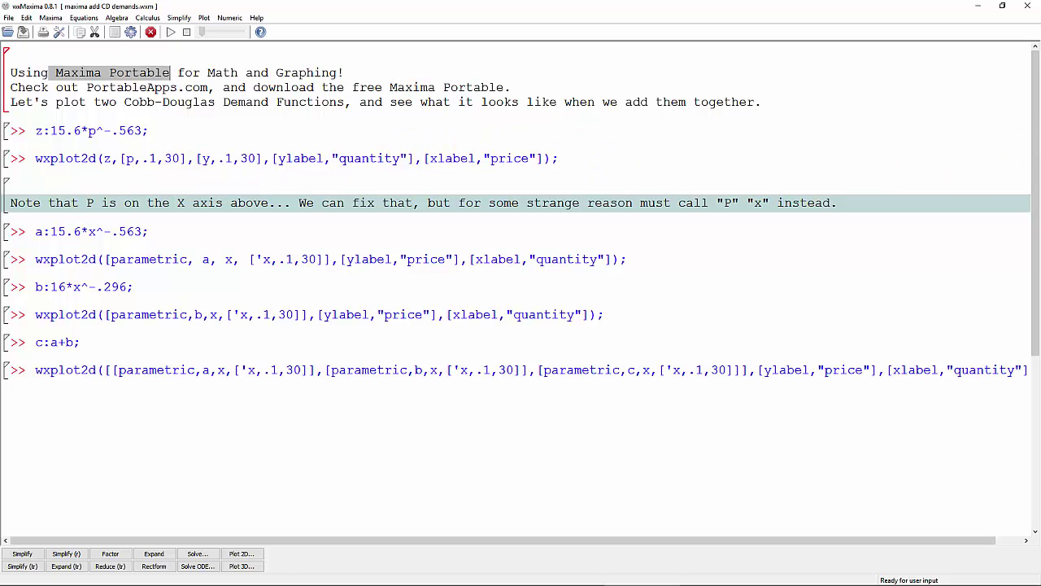
drag(1033, 49, 385, 23)
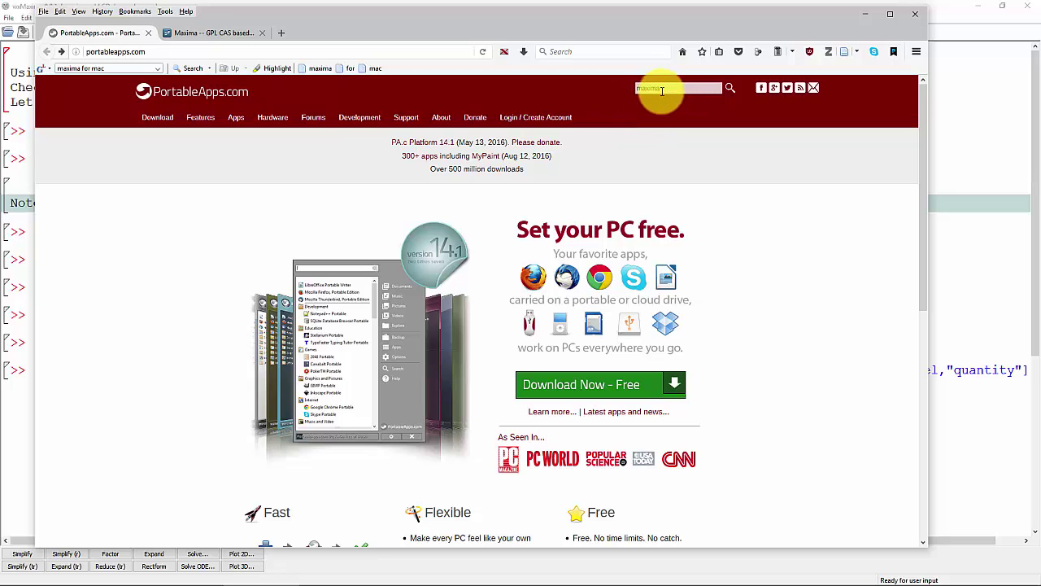
- Search PortableApps.com for maxima, view the SourceForge Maxima files, then switch to the BurkeyAcademy Files page
drag(662, 88, 637, 88)
click(729, 88)
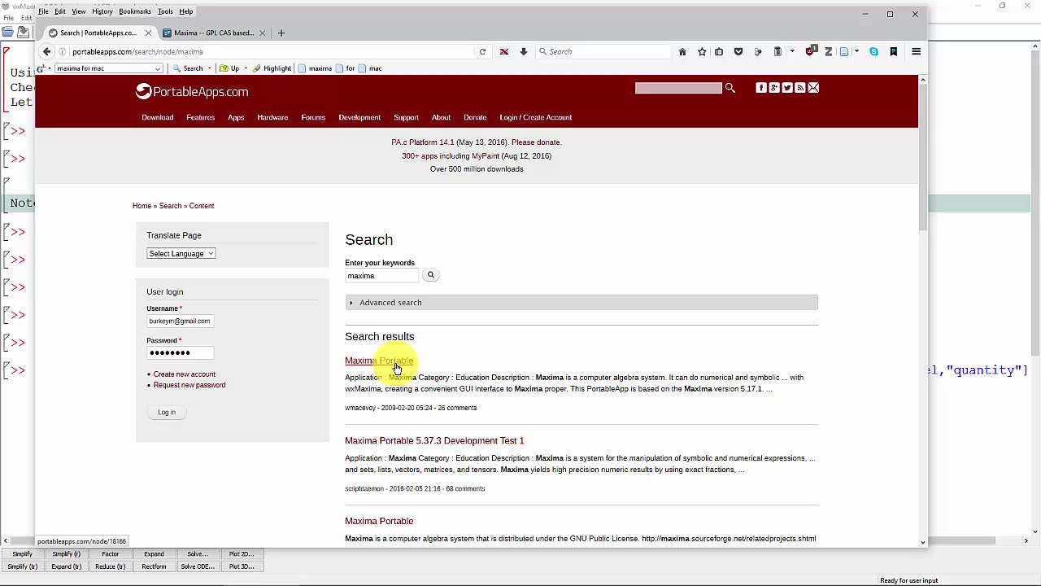
click(209, 35)
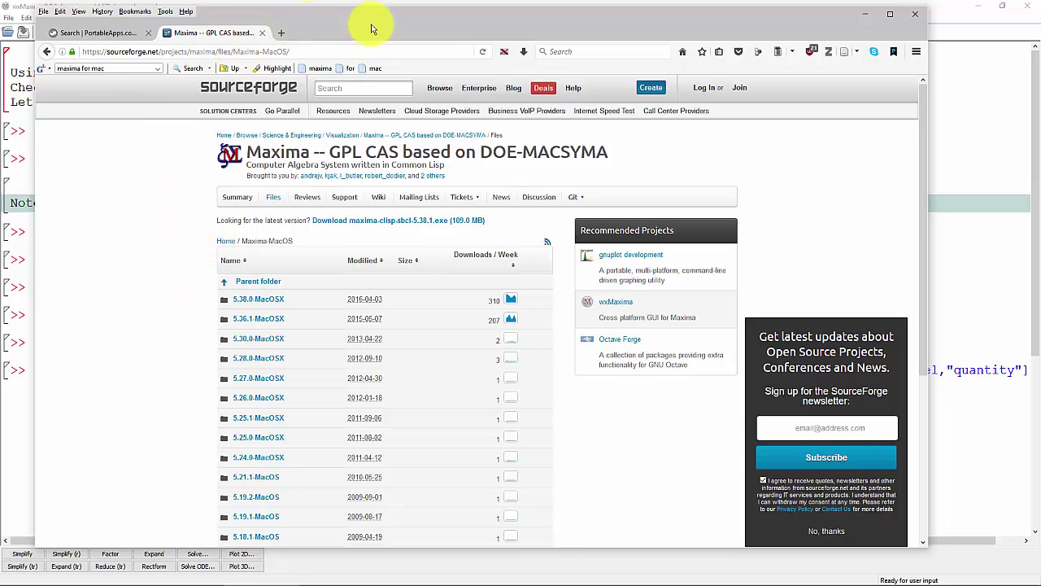
drag(320, 30, 785, 59)
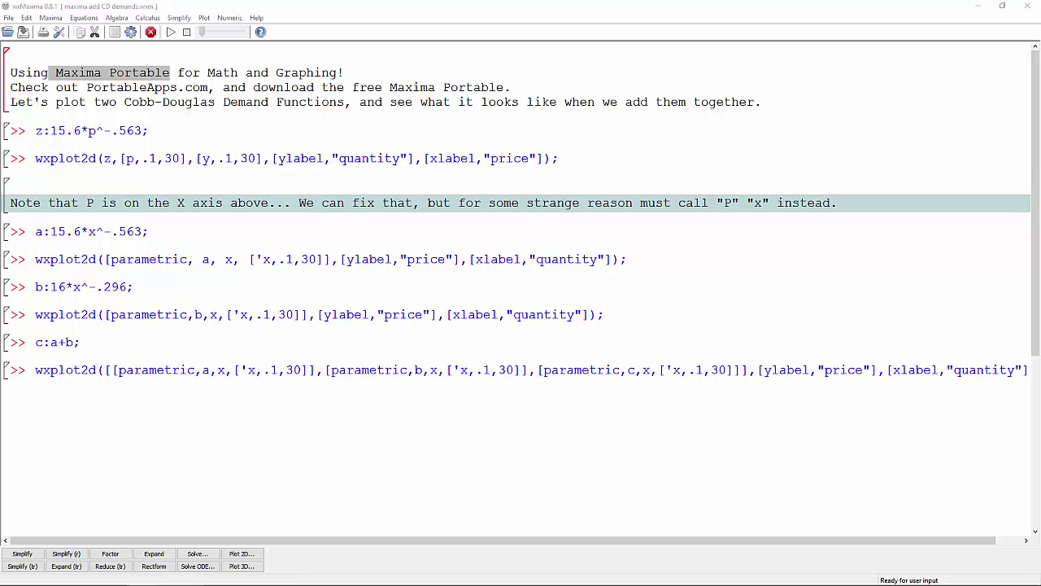
key(alt+Tab)
drag(1009, 32, 276, 1)
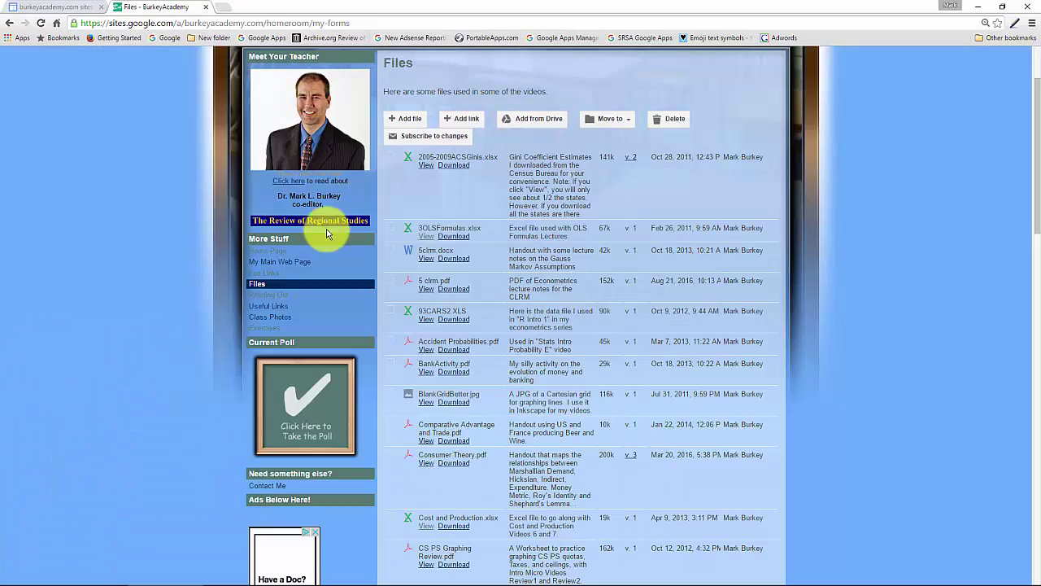
scroll(439, 291, down, 10)
scroll(395, 290, up, 15)
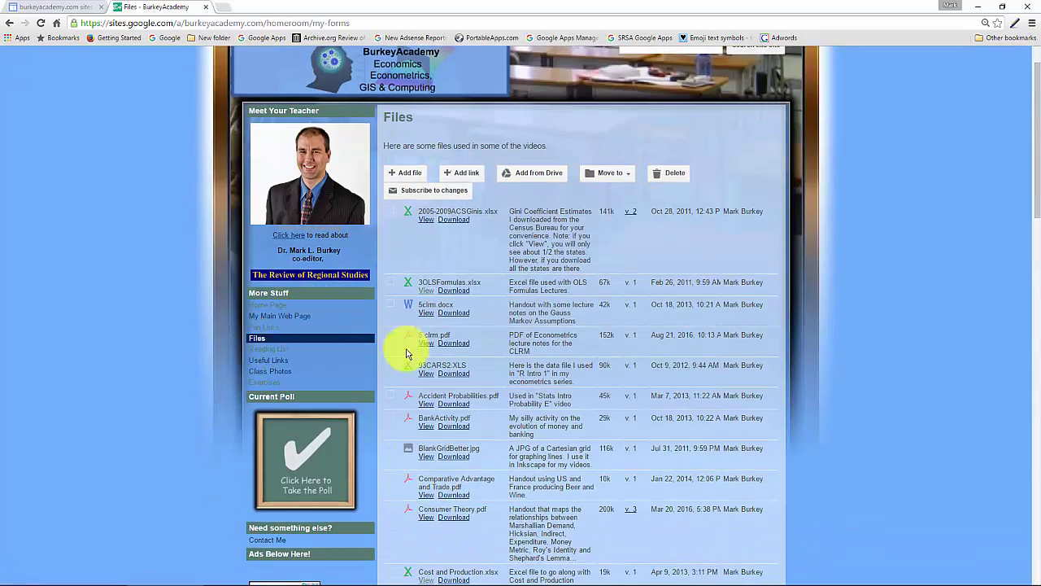
scroll(406, 350, down, 5)
scroll(403, 353, down, 3)
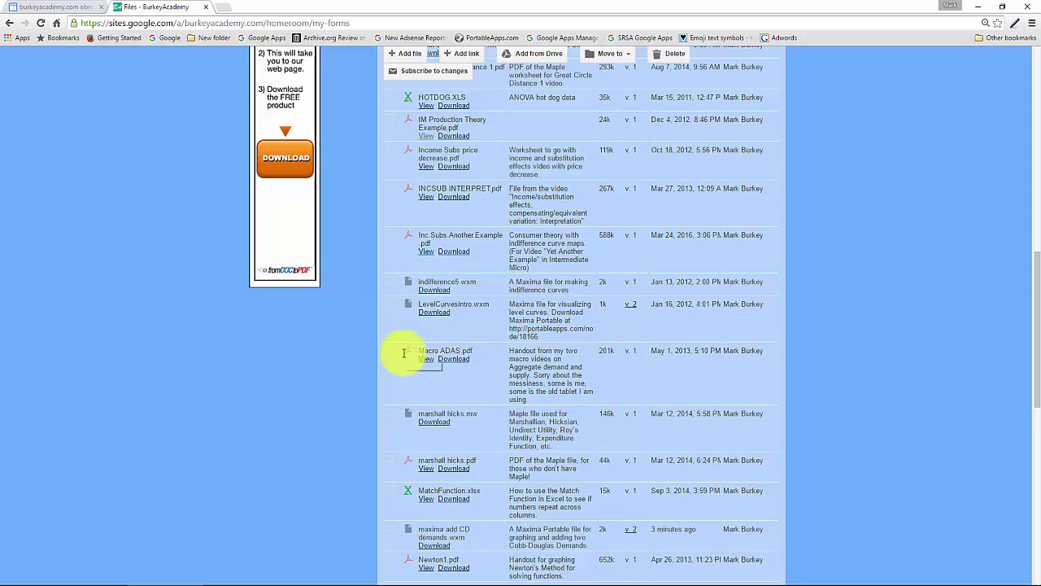
scroll(431, 342, down, 2)
scroll(430, 309, down, 1)
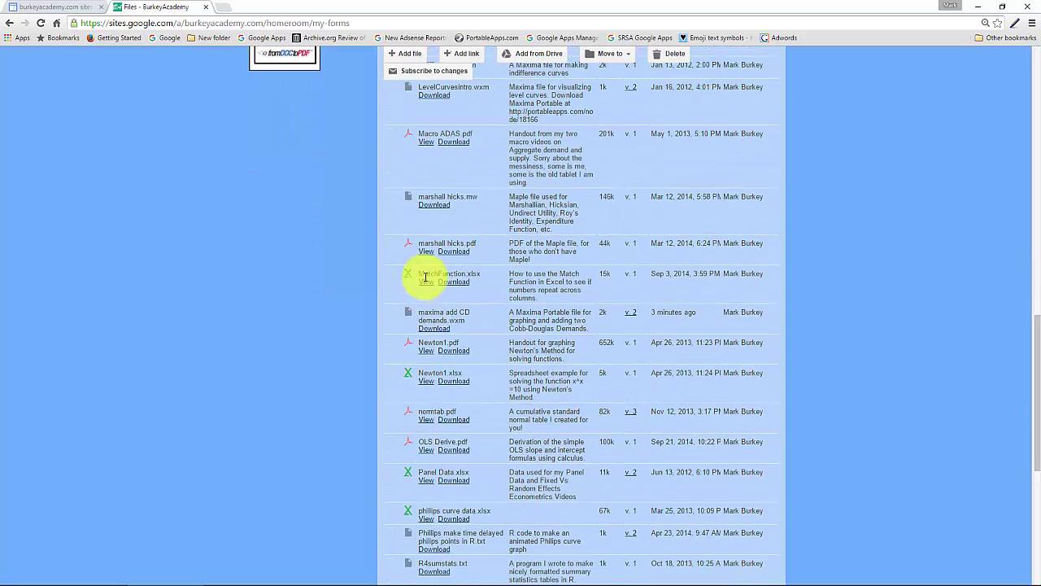
scroll(431, 305, up, 6)
scroll(431, 304, down, 5)
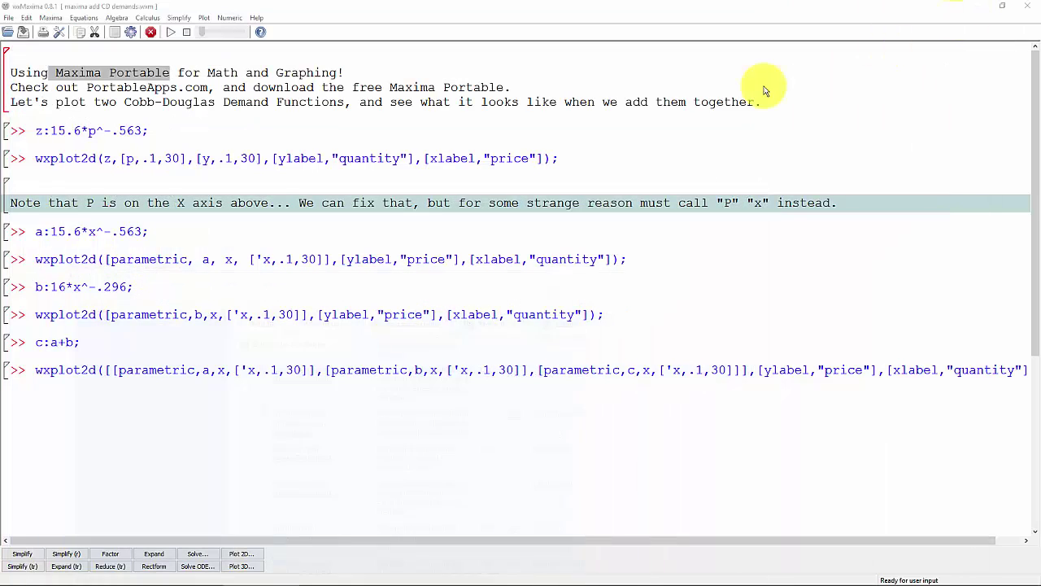
- Evaluate z to get 15.6/p^0.563 and plot it as quantity against price
click(156, 135)
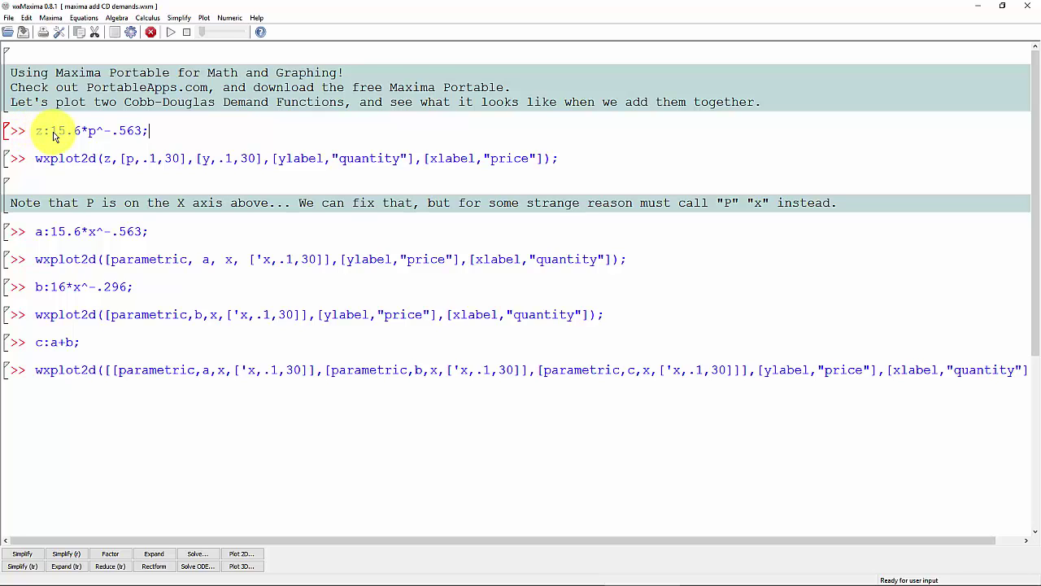
click(166, 136)
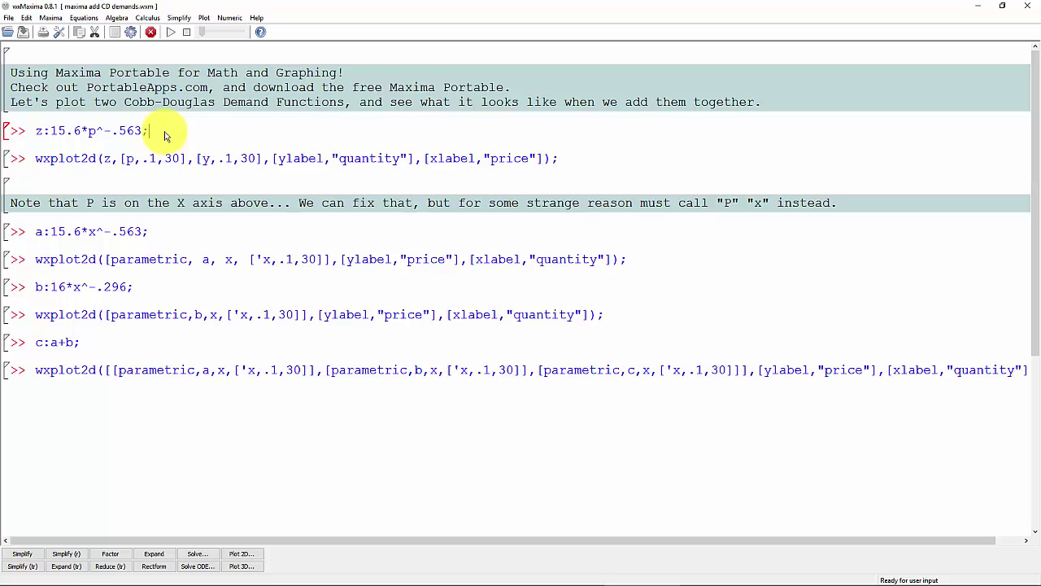
key(shift+Return)
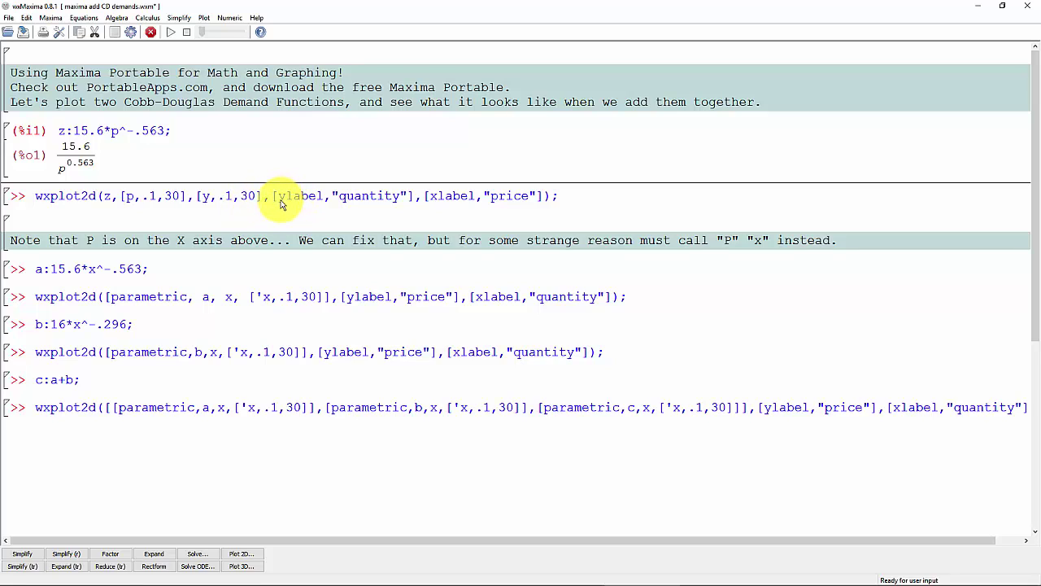
click(572, 197)
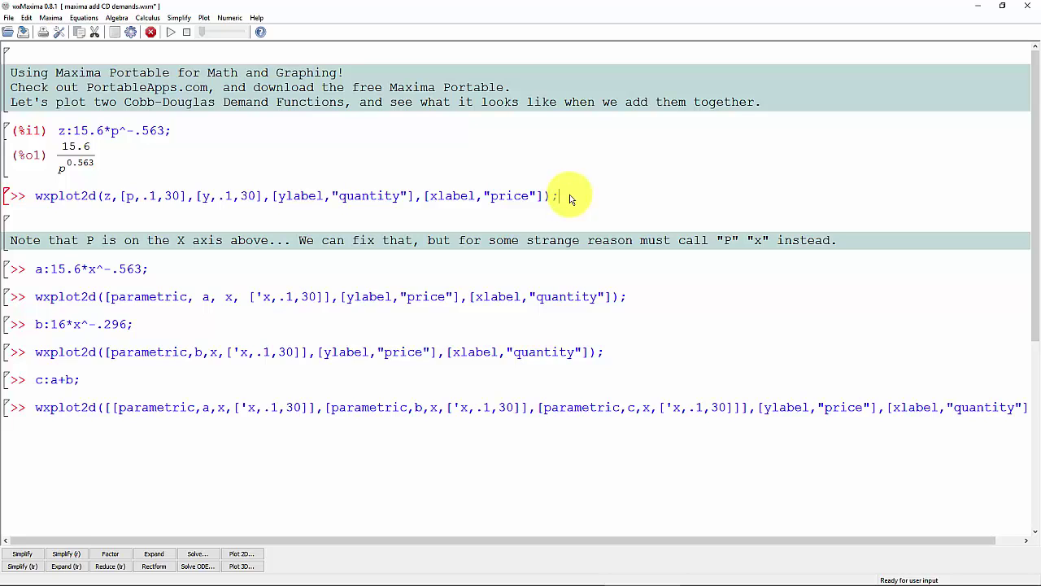
key(shift+Return)
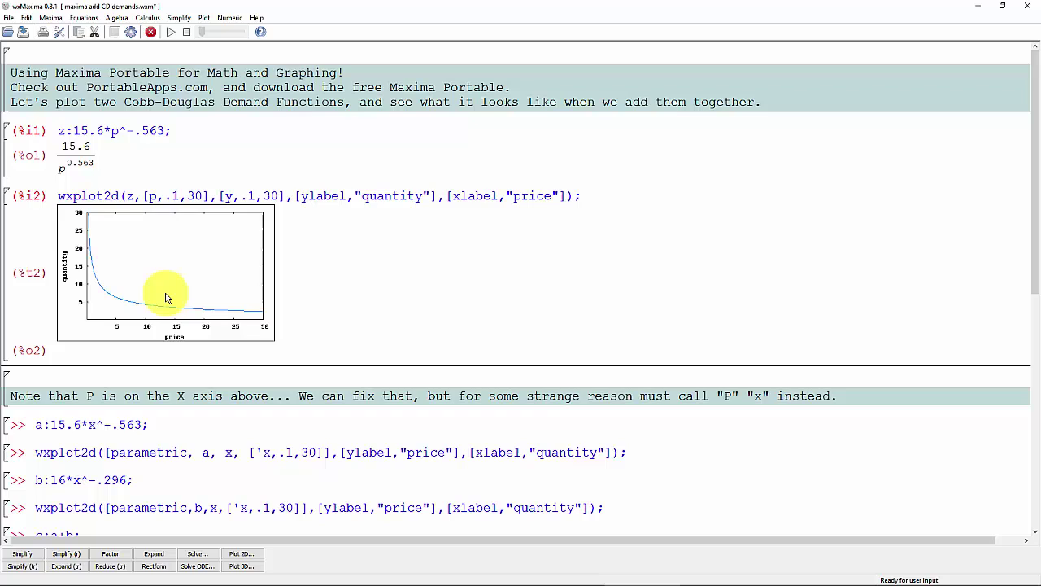
- Evaluate the definition a:15.6*x^-.563, giving 15.6/x^0.563
scroll(167, 297, down, 1)
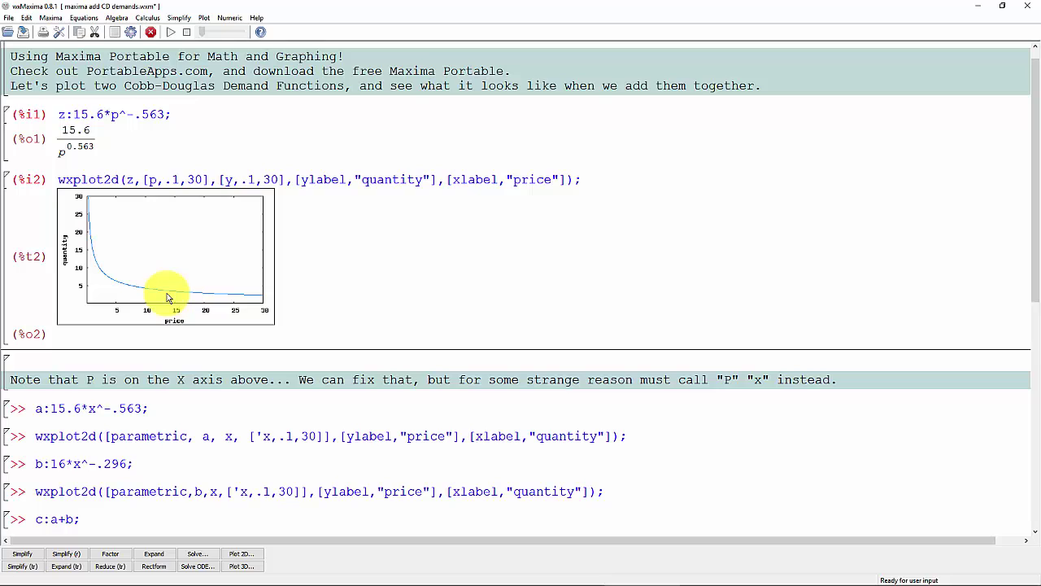
scroll(189, 299, down, 1)
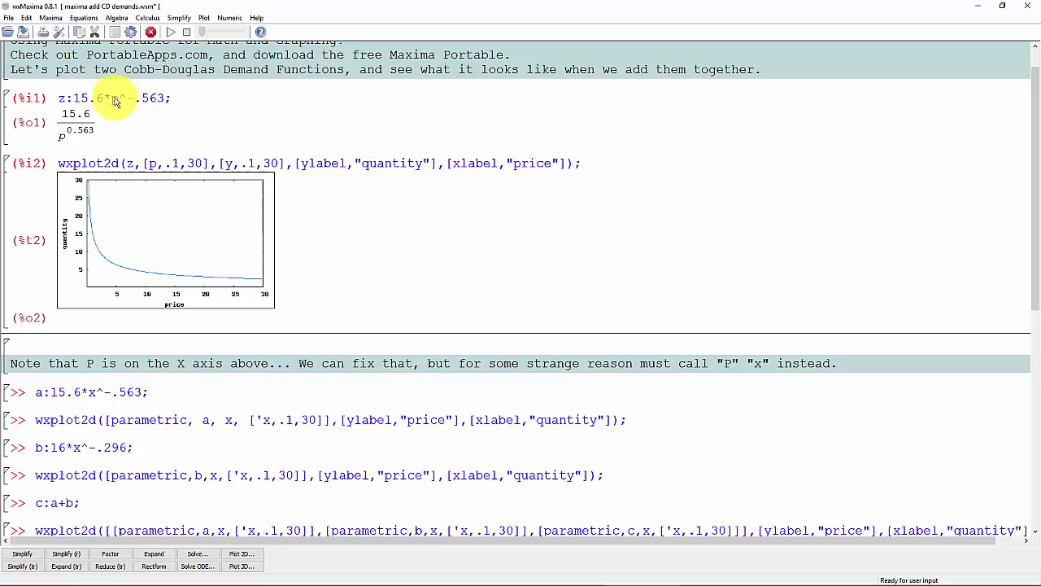
drag(112, 104, 119, 110)
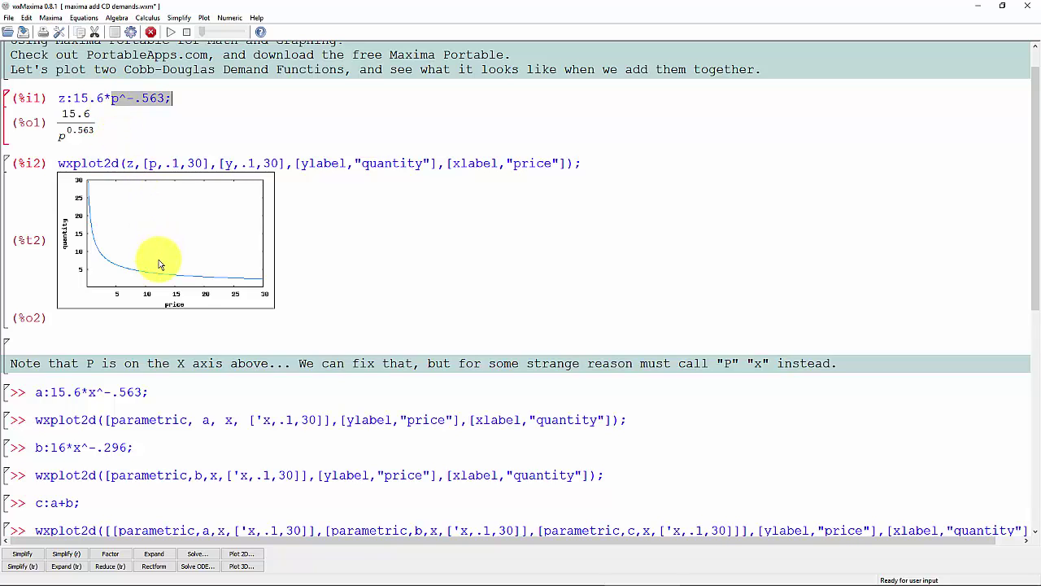
scroll(147, 281, down, 1)
drag(87, 348, 103, 348)
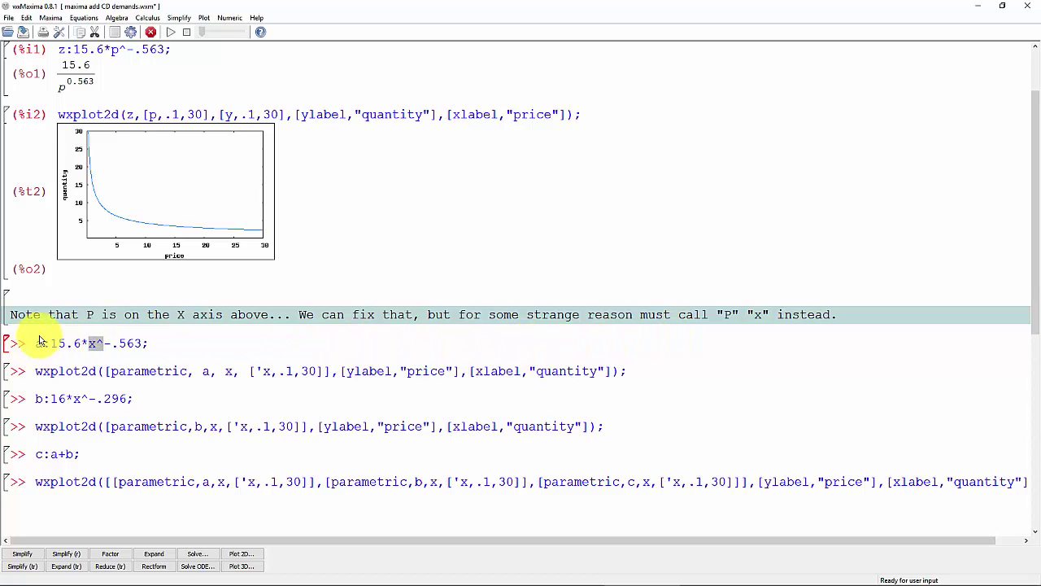
click(153, 342)
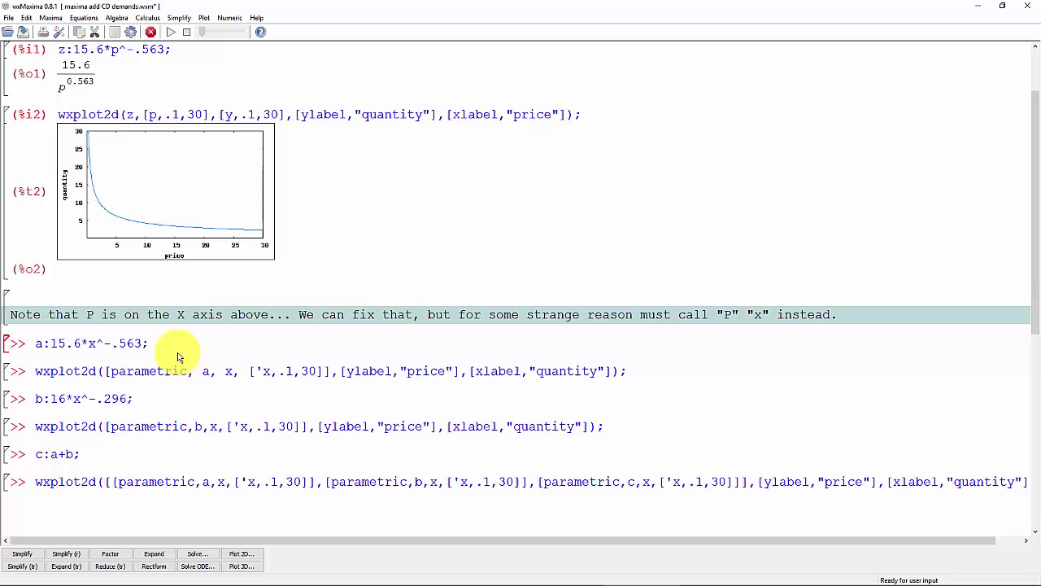
click(88, 343)
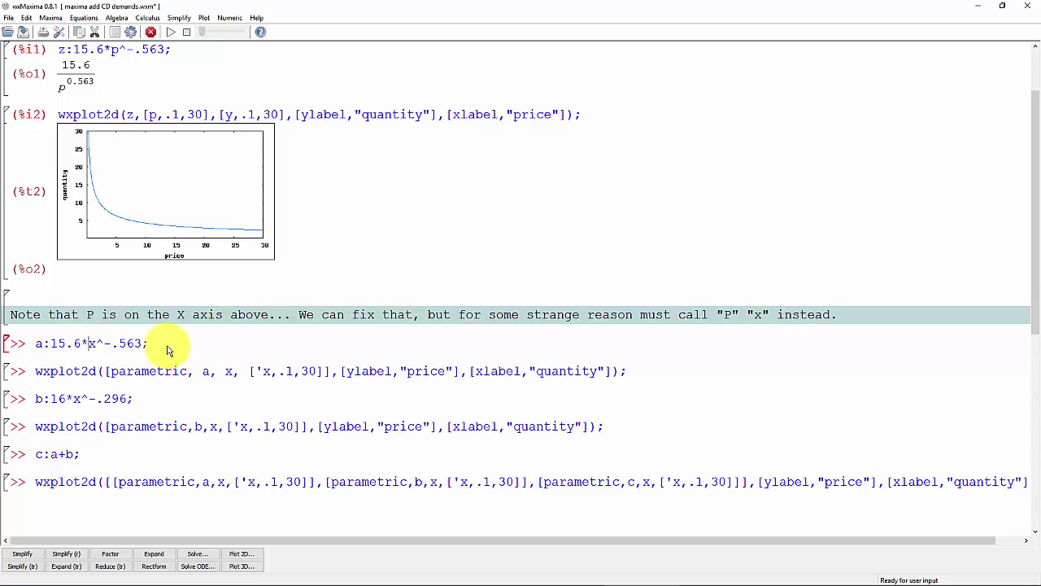
key(shift+Return)
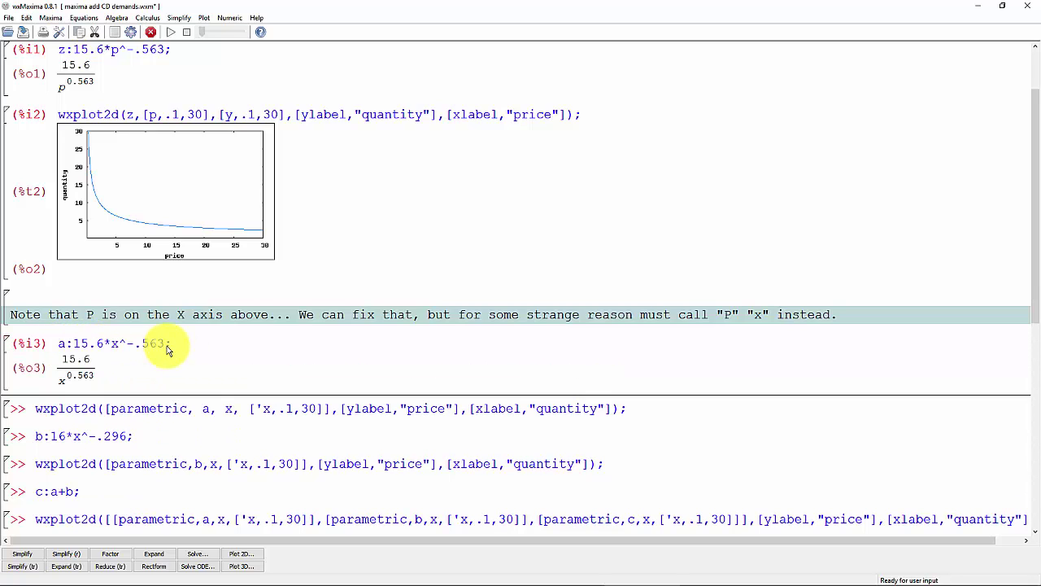
- Plot a parametrically with price on the y-axis and quantity on the x-axis
scroll(165, 348, down, 2)
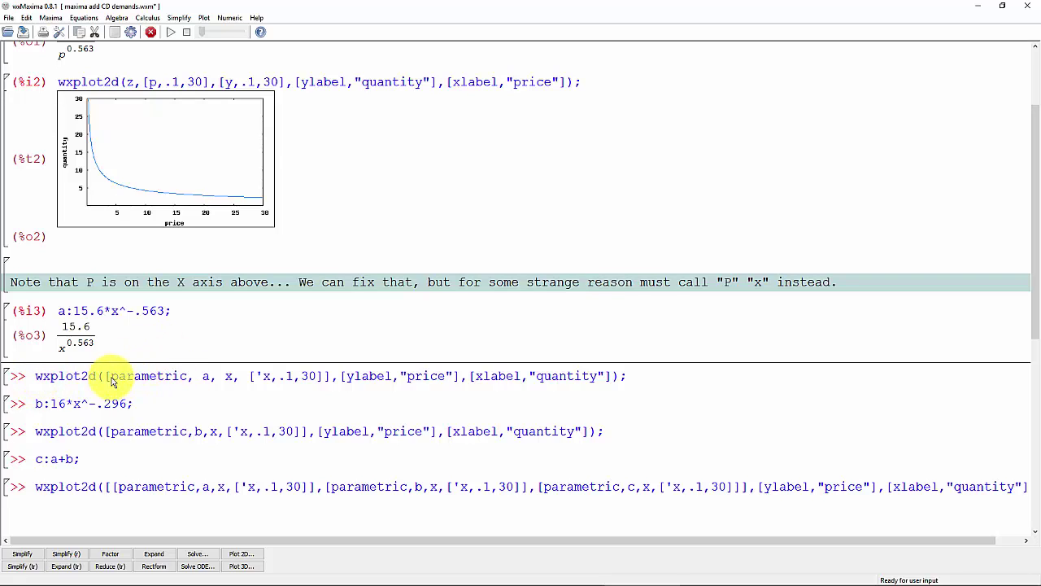
drag(112, 377, 186, 382)
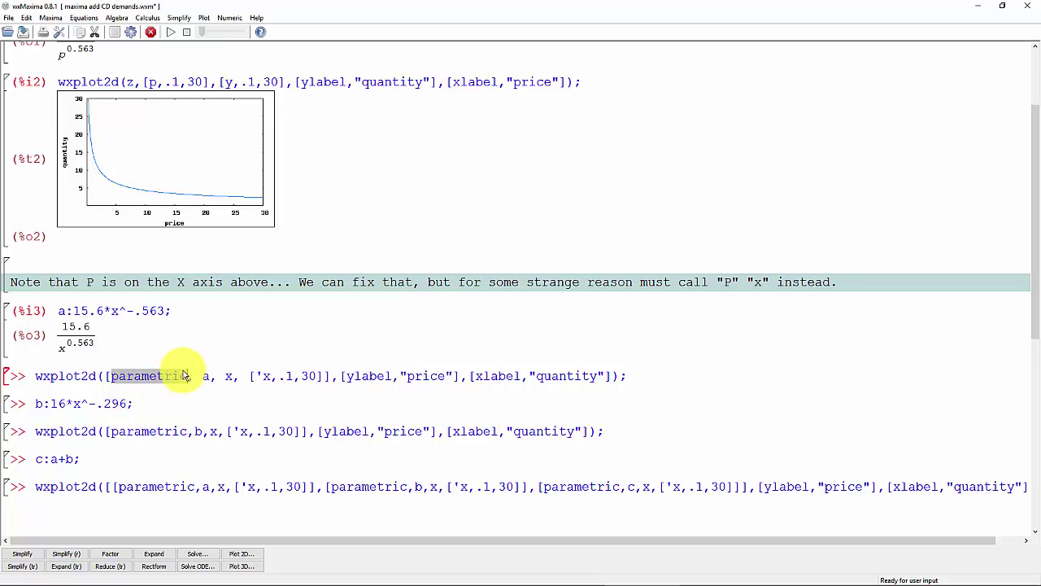
click(639, 380)
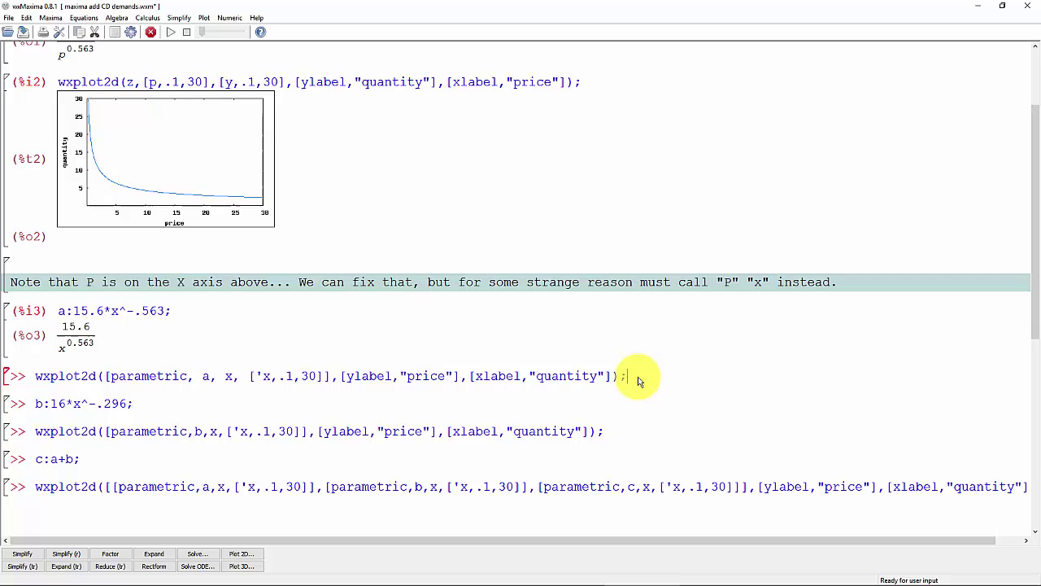
key(shift+Return)
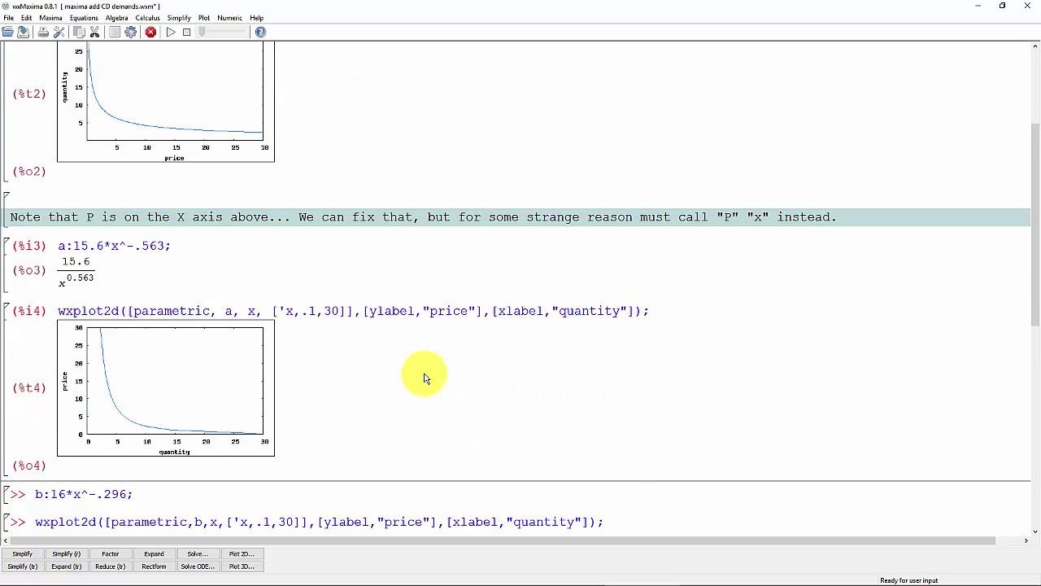
text(c:a+b; wxplot2d([[parametric,a,x,['x,.1,30]],[parametric,b,x,['x,.1,30]],[parametric,c,x,['x,.1,30]]],[ylabel,"price"],[xlabel,"quantity"]);)
scroll(227, 383, up, 1)
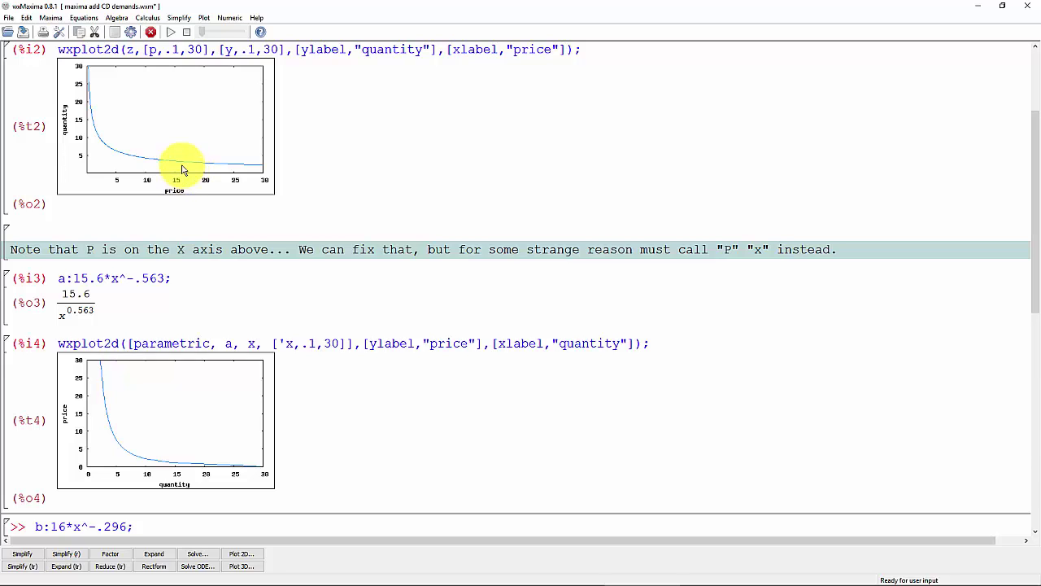
scroll(105, 358, down, 1)
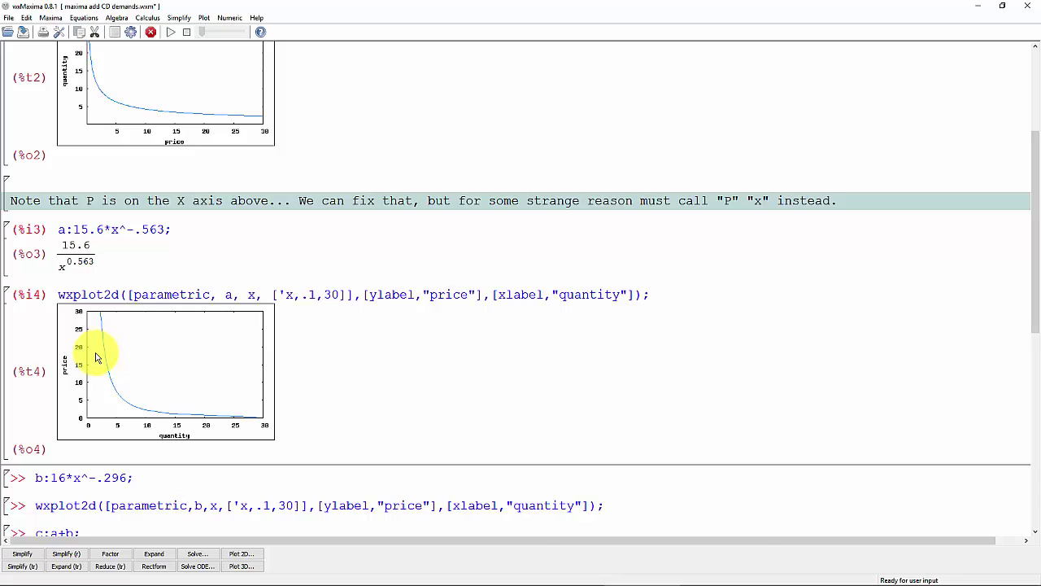
scroll(95, 358, down, 1)
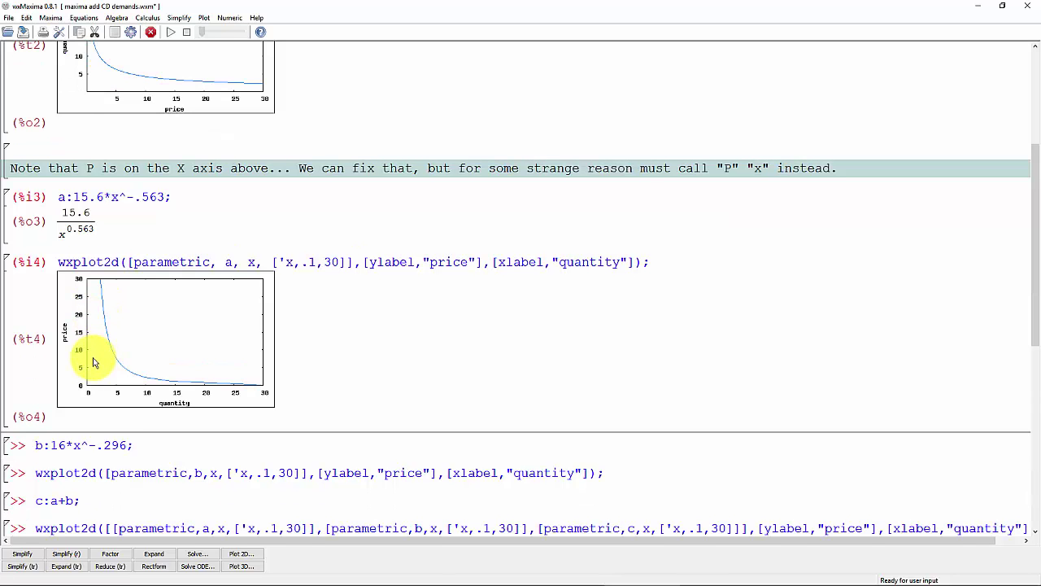
scroll(95, 363, down, 2)
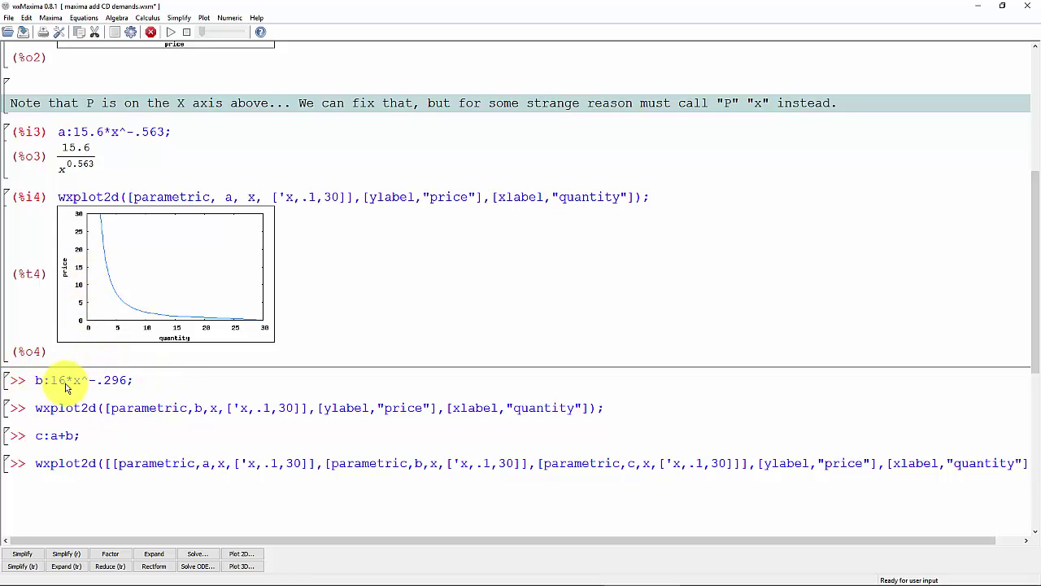
- Evaluate the definition b:16*x^-.296, giving 16/x^0.296
drag(54, 388, 116, 388)
click(135, 381)
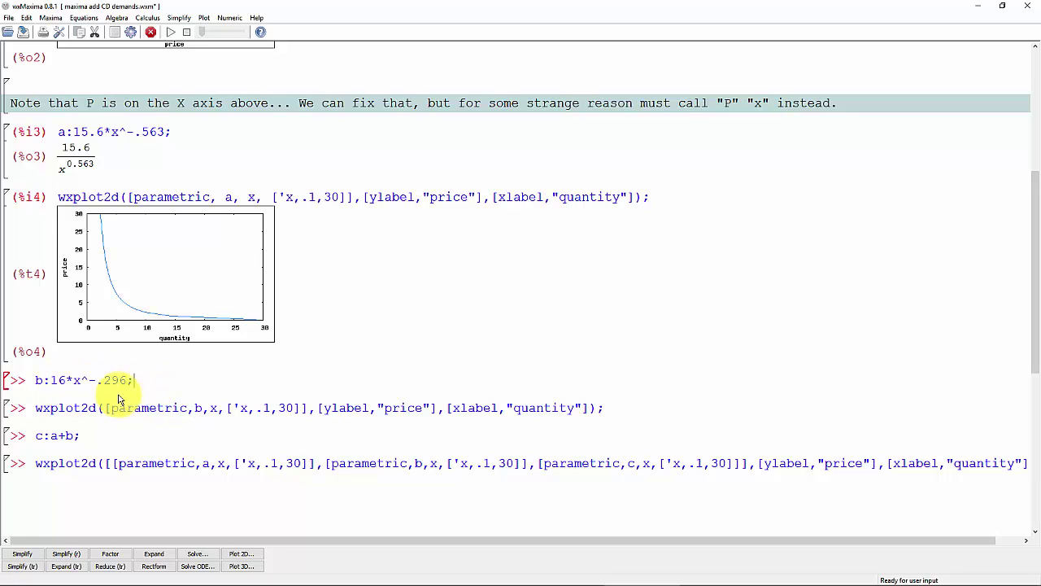
drag(87, 387, 128, 385)
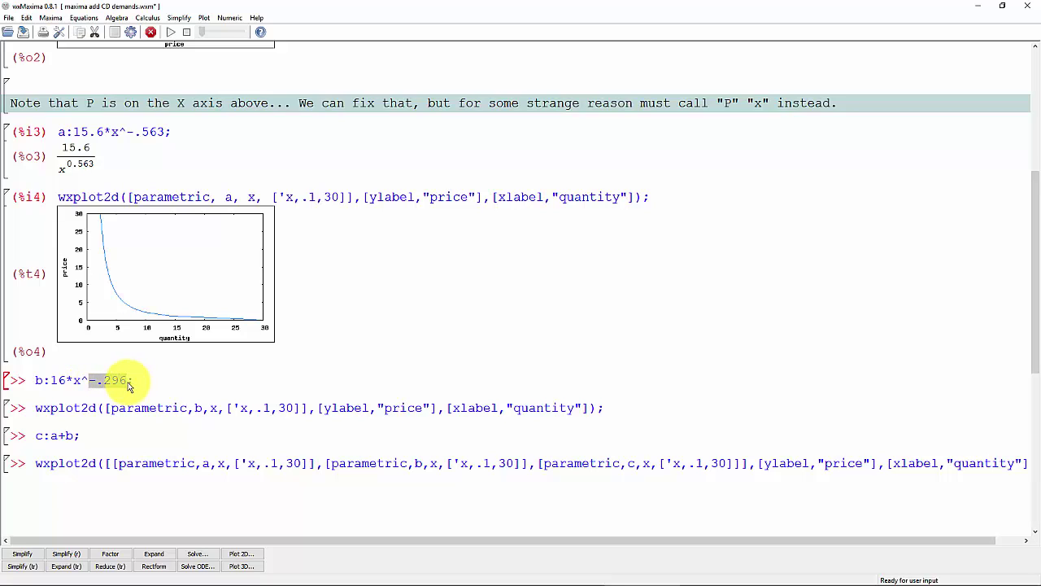
click(155, 388)
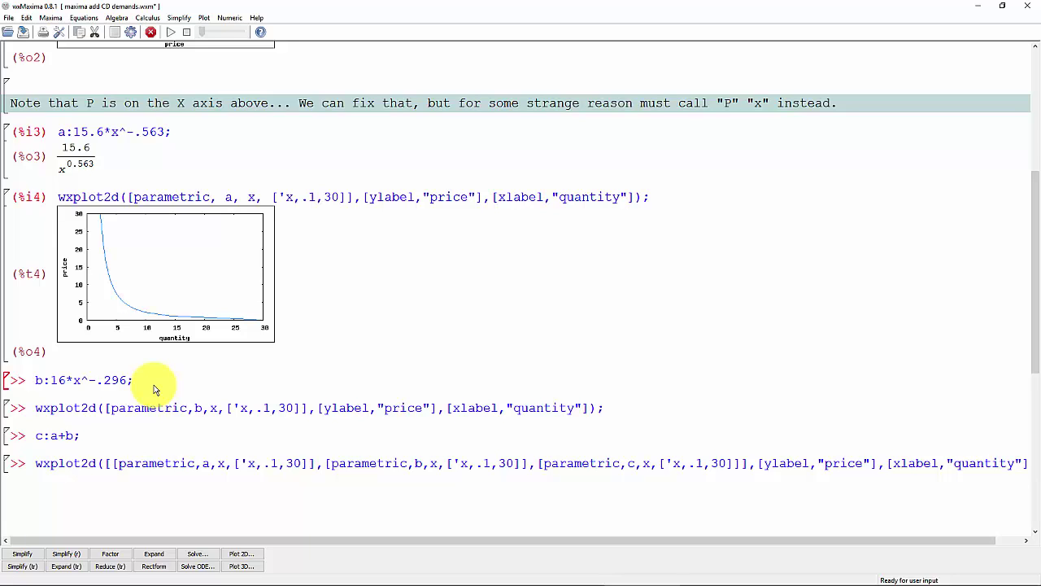
key(shift+Return)
- Plot demand b alone with price on the y-axis against quantity
scroll(151, 390, down, 2)
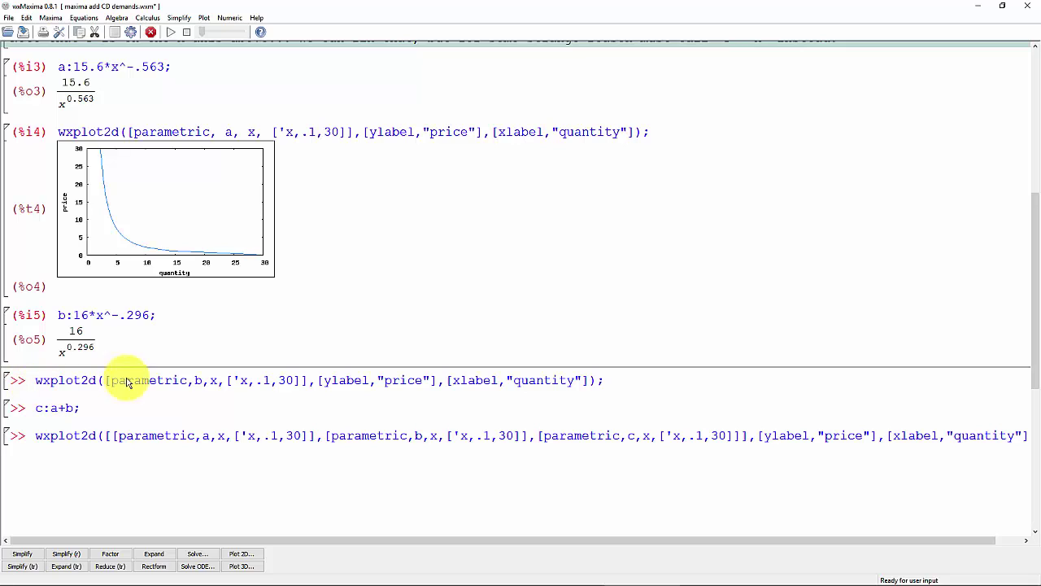
click(628, 380)
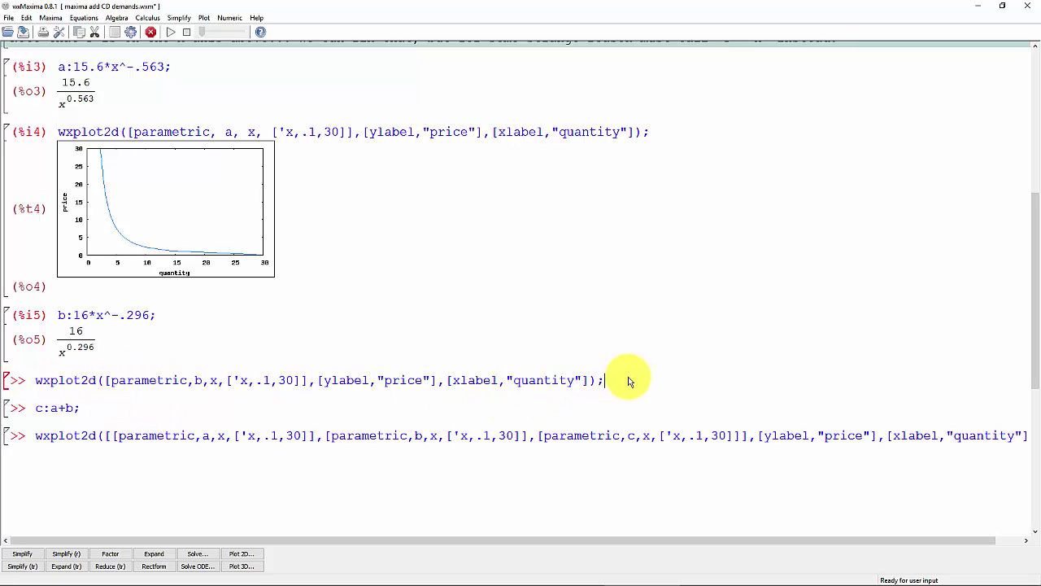
key(shift+Return)
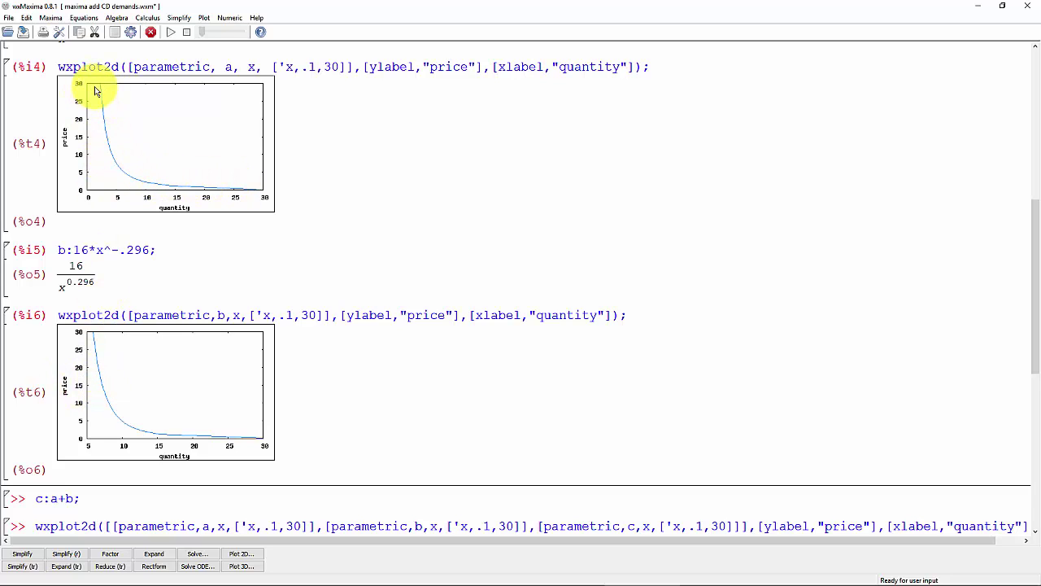
- Evaluate c:a+b, giving 16/x^0.296 + 15.6/x^0.563
scroll(144, 381, down, 3)
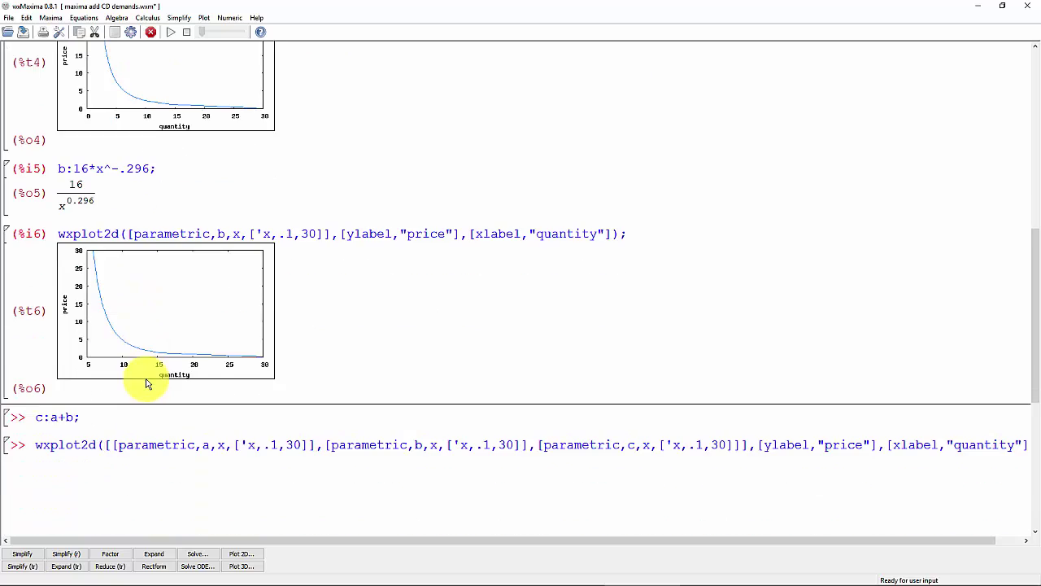
click(105, 353)
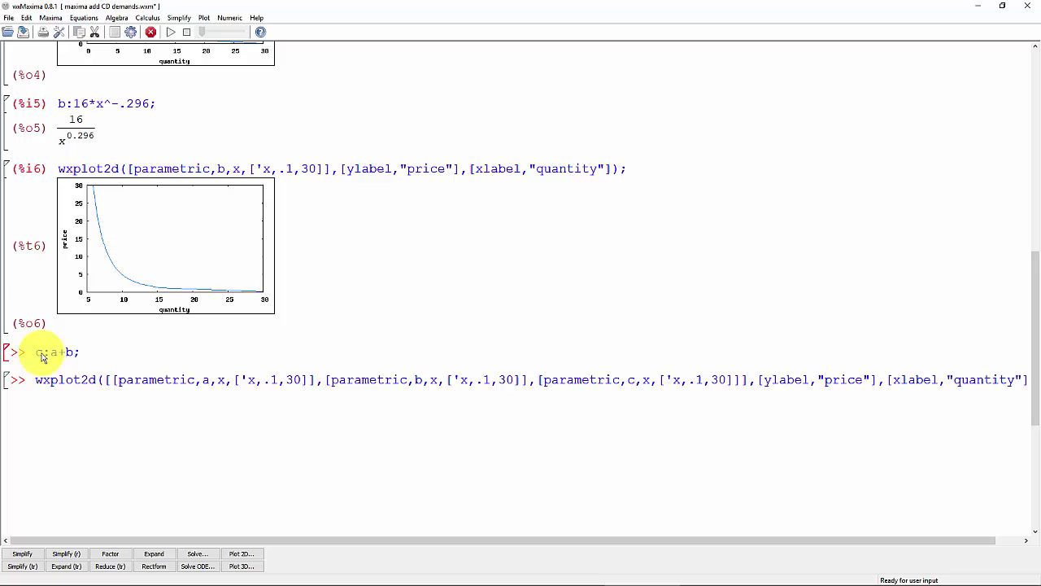
drag(47, 353, 77, 354)
click(90, 353)
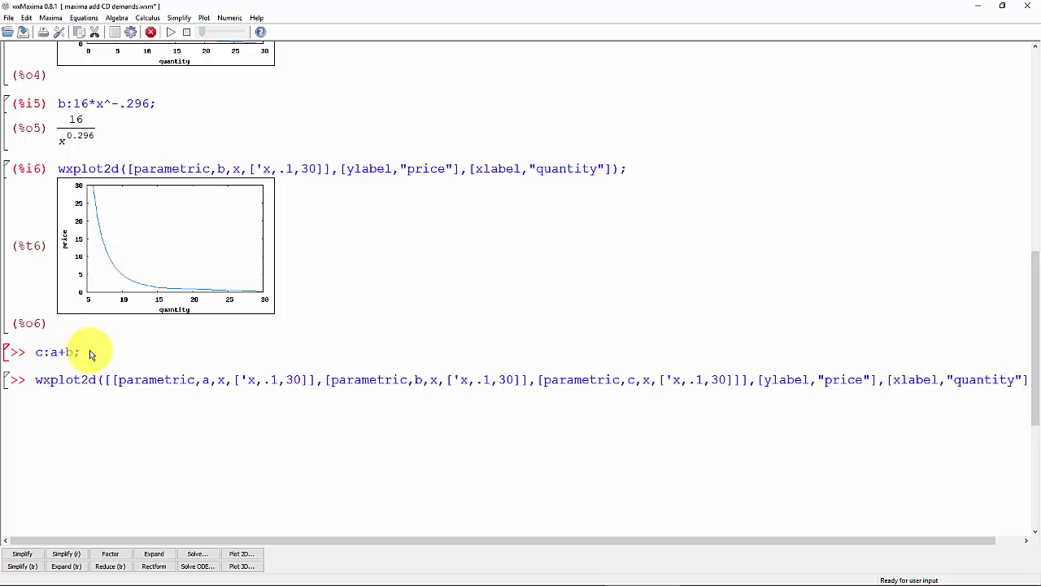
key(shift+Return)
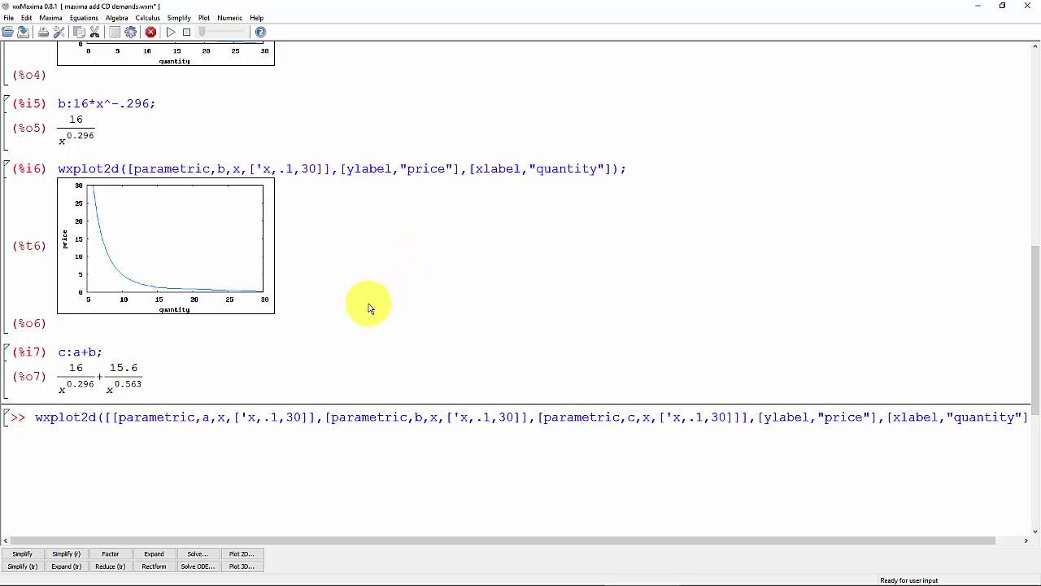
- Run the combined wxplot2d of a, b and c, then review the three curves and legend
click(1023, 418)
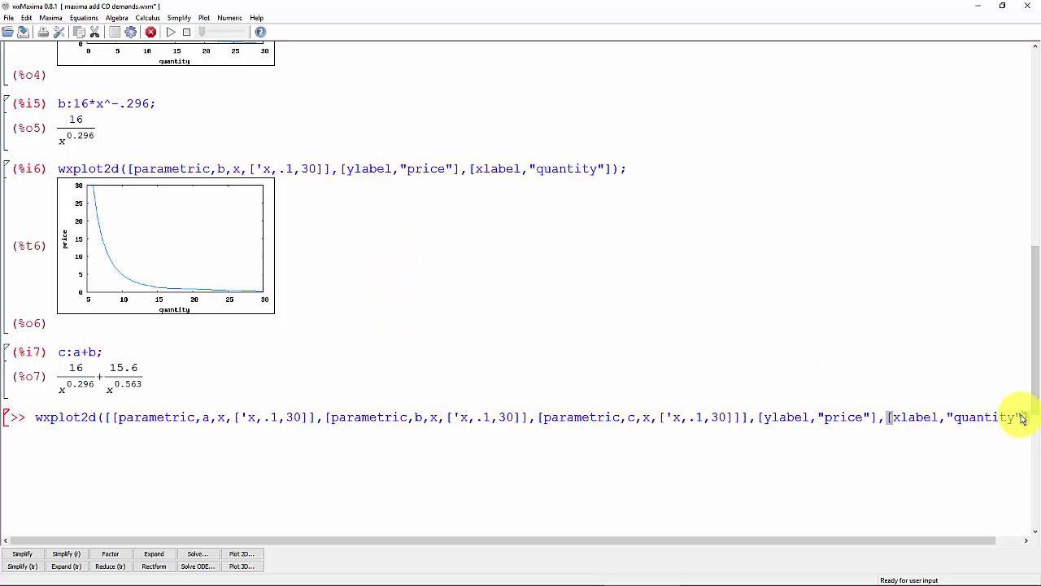
key(shift+Return)
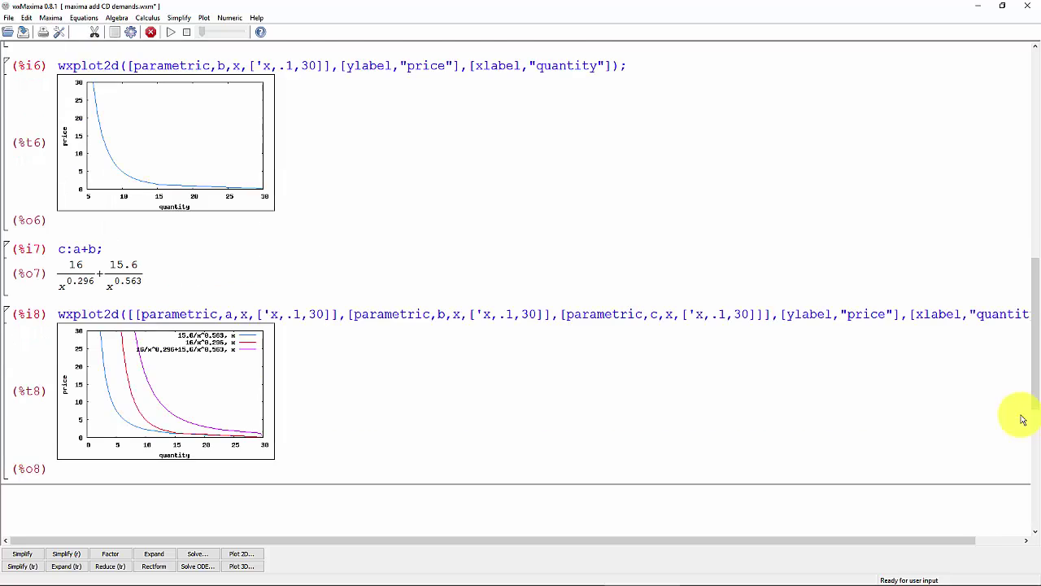
click(209, 404)
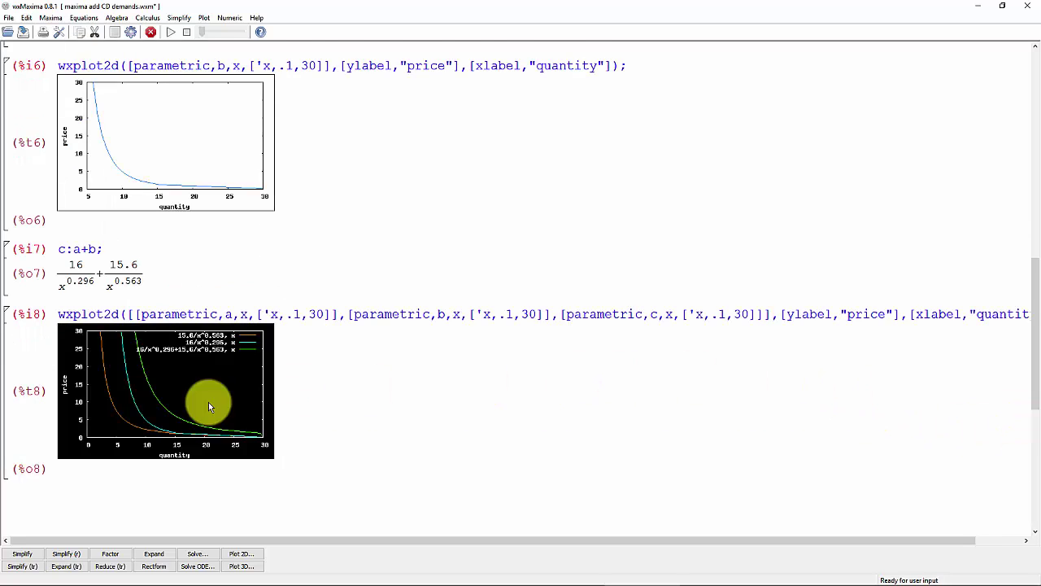
click(337, 428)
scroll(122, 358, down, 1)
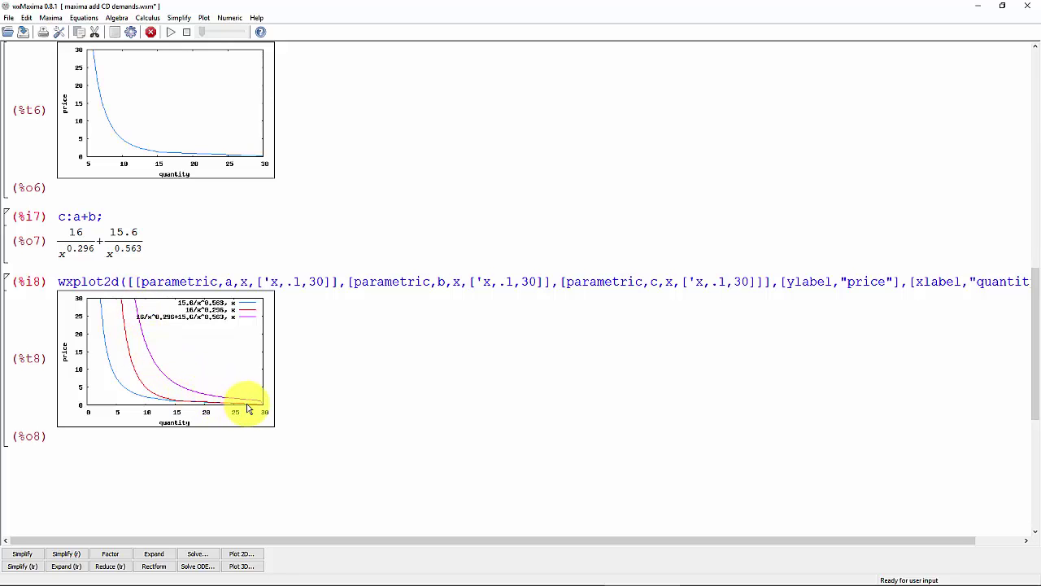
scroll(249, 410, up, 1)
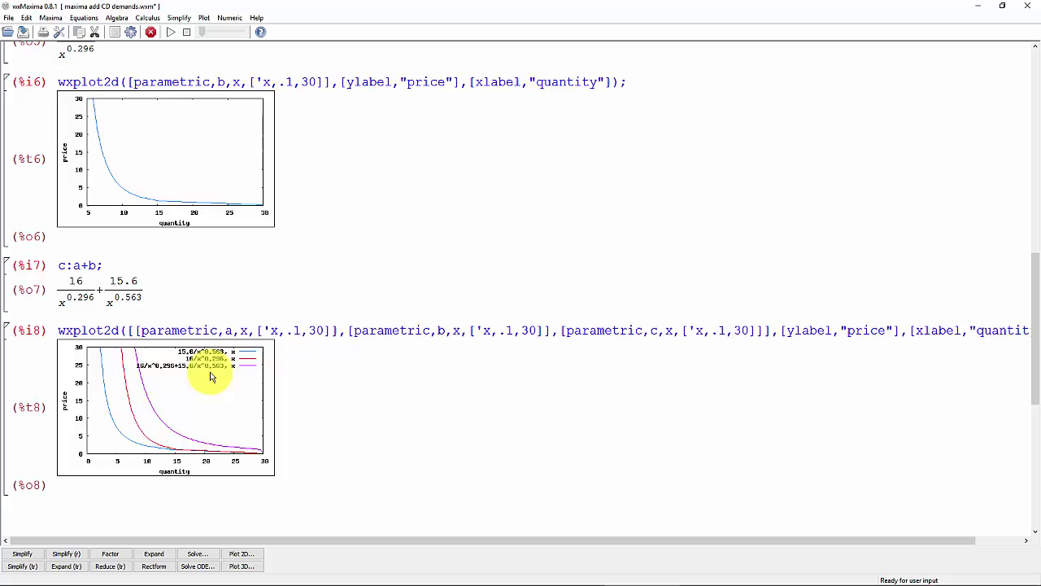
scroll(225, 358, up, 1)
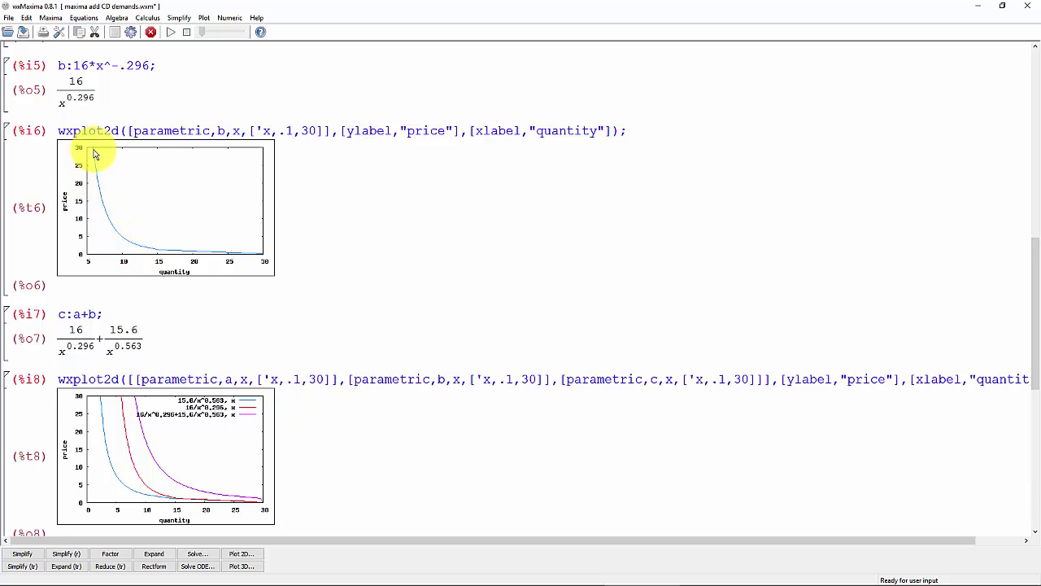
scroll(93, 155, down, 2)
- Scroll through the worksheet to compare demand b's plot with demand a's plot
scroll(167, 152, up, 1)
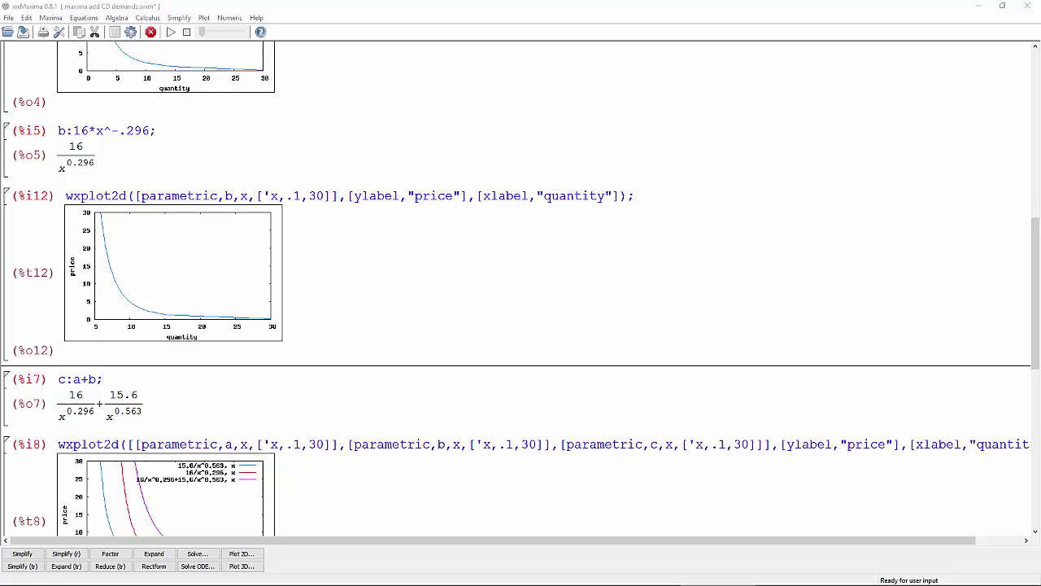
scroll(354, 303, up, 2)
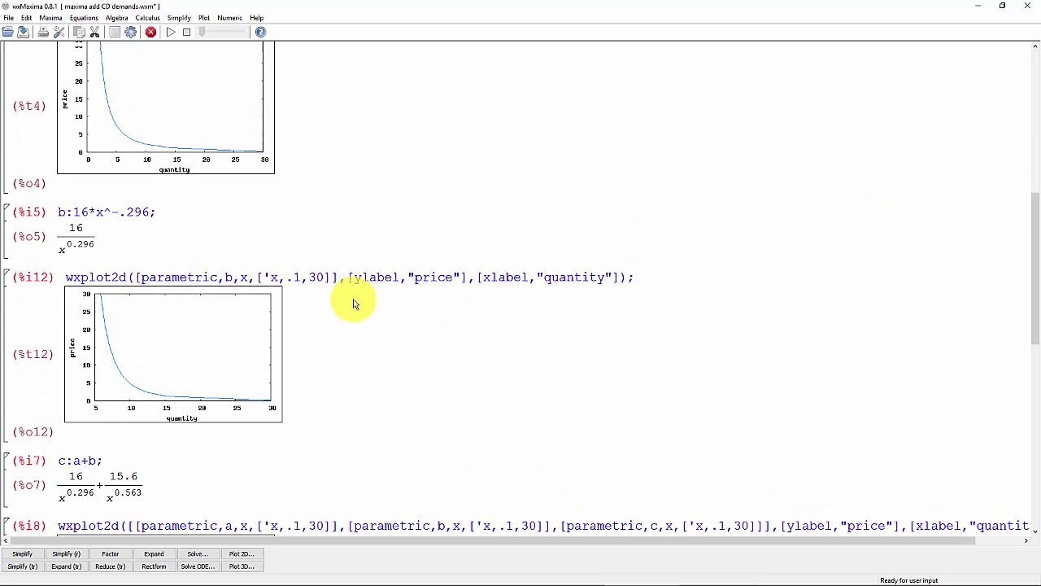
scroll(341, 301, up, 2)
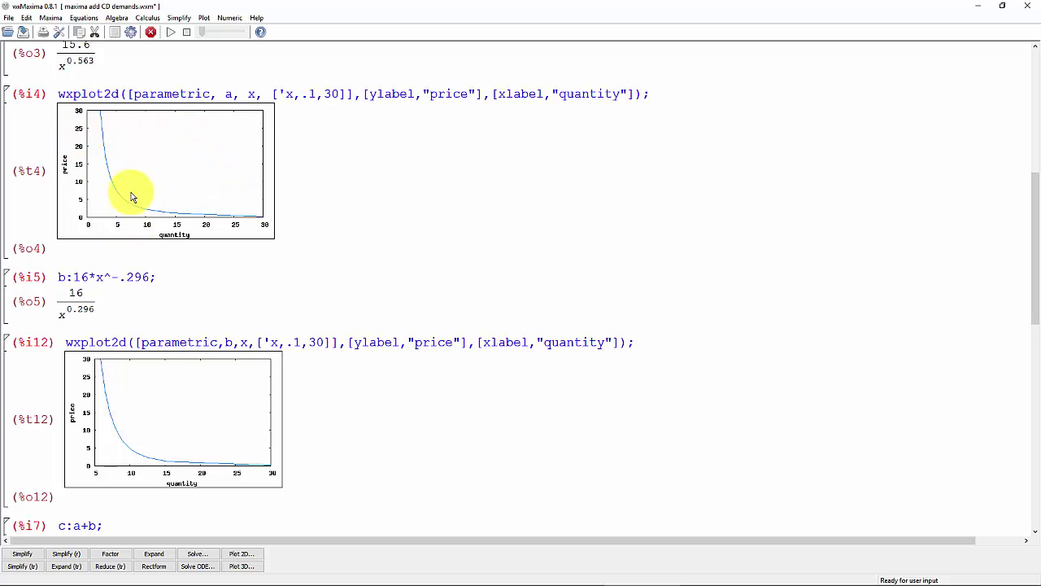
scroll(122, 260, down, 5)
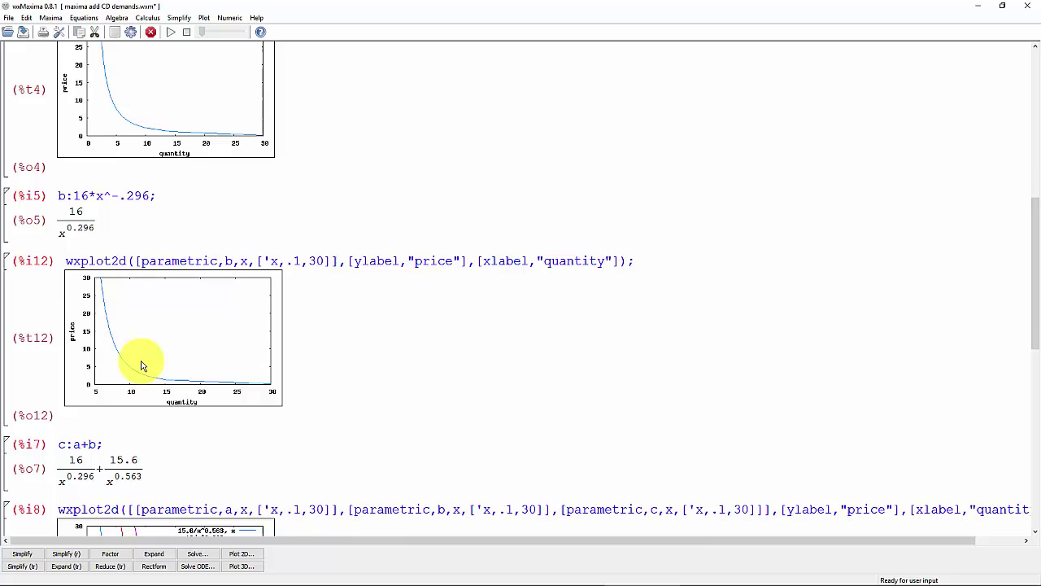
scroll(141, 366, up, 4)
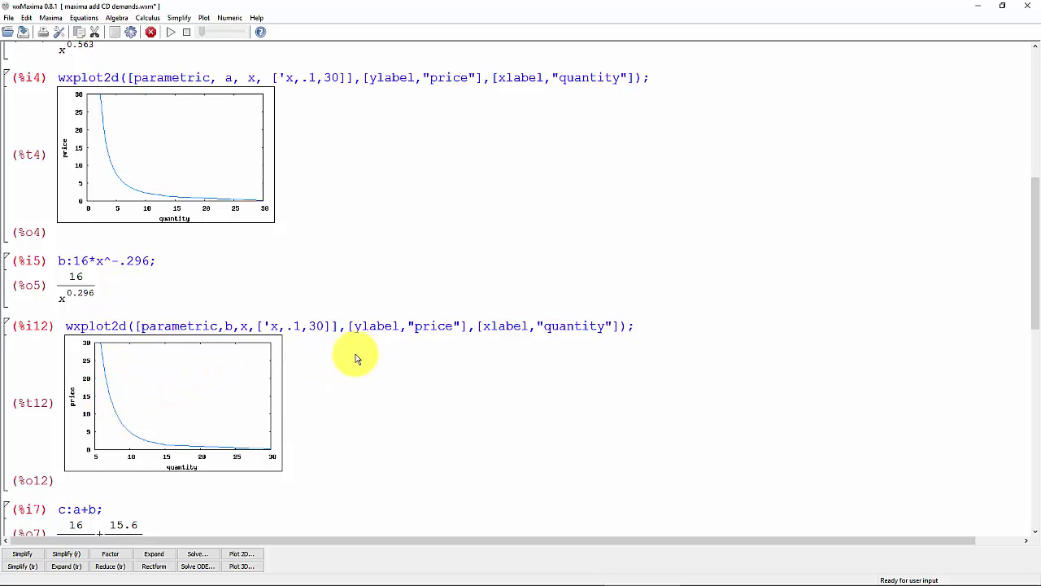
- Insert the range [x,.1,30] before ylabel in b's plot command and redraw it
click(341, 327)
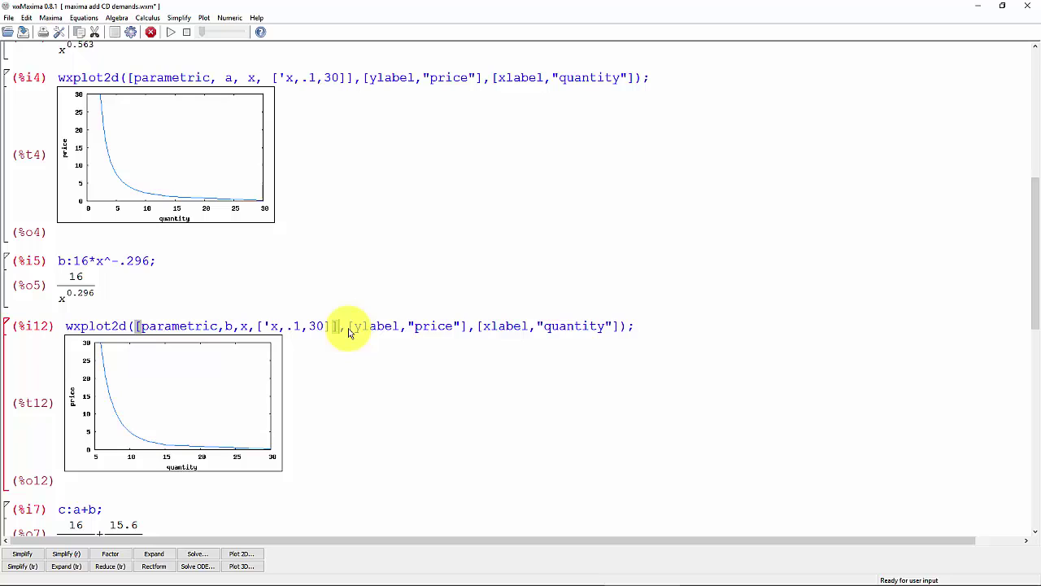
click(348, 327)
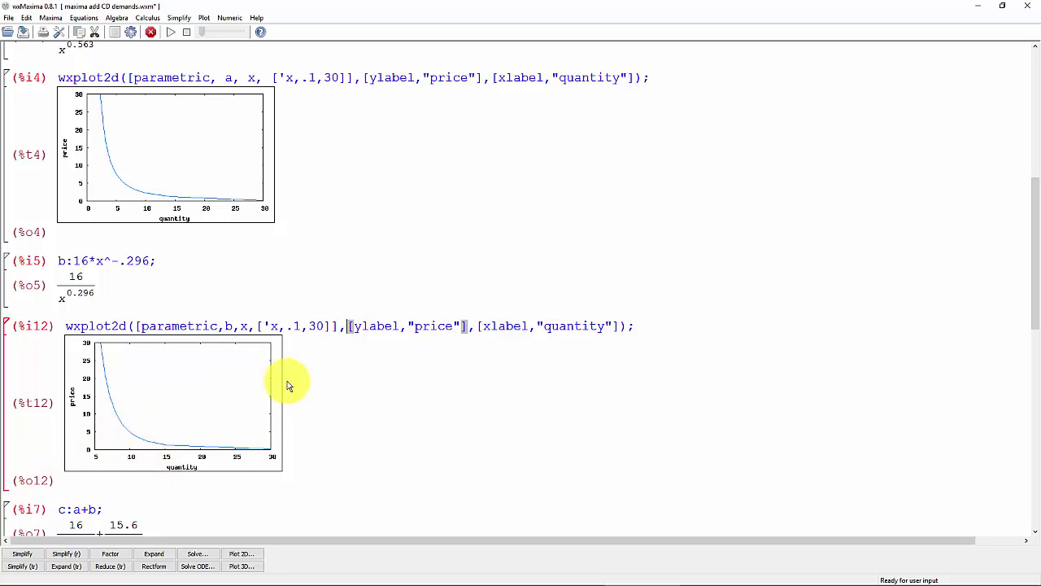
click(347, 333)
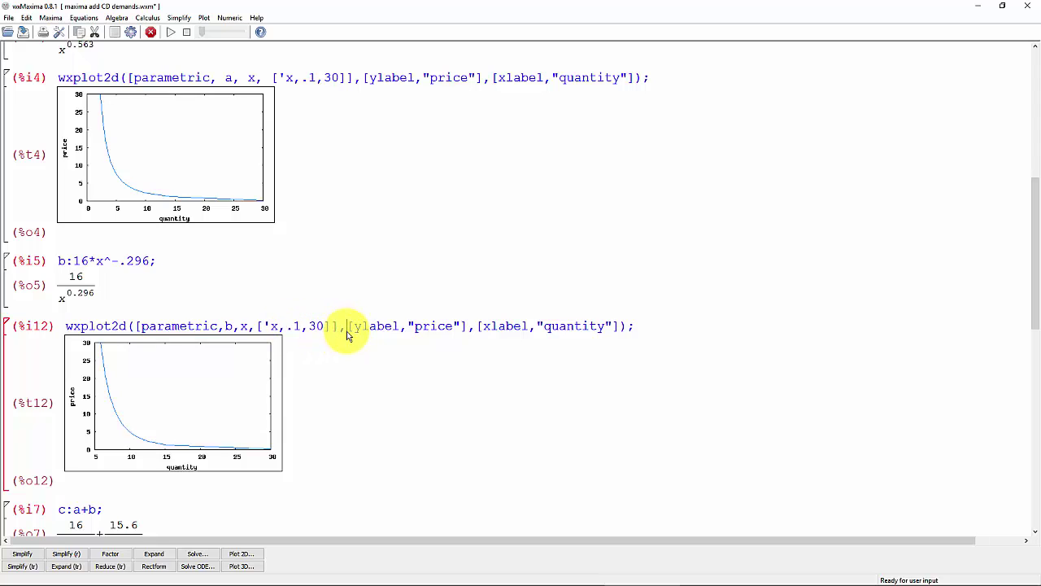
text(,[x,.1,30])
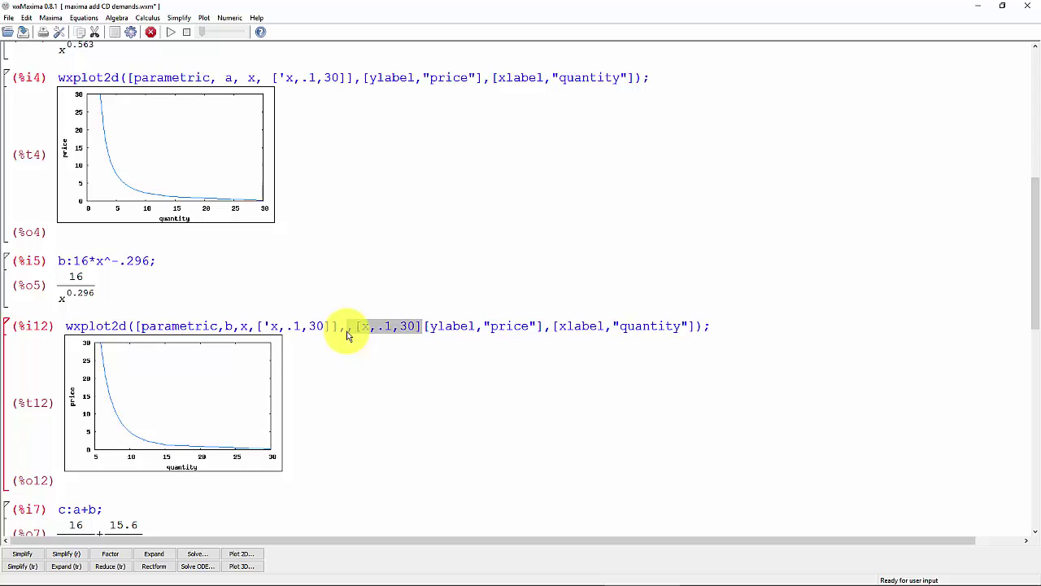
key(BackSpace)
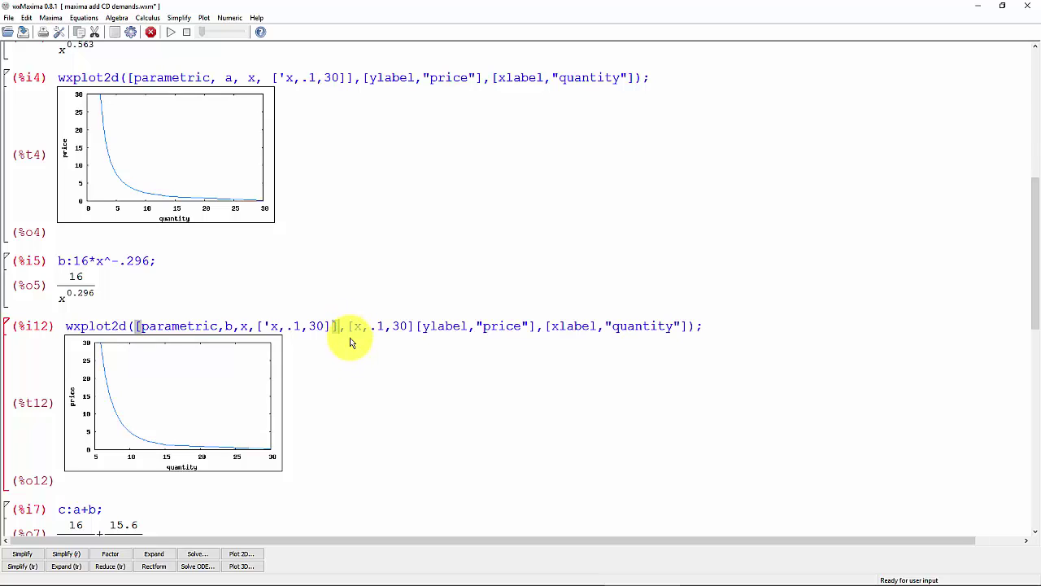
key(Right)
key(Right)
key(Right)
key(Right)
key(Right)
key(Right)
key(Right)
text(,)
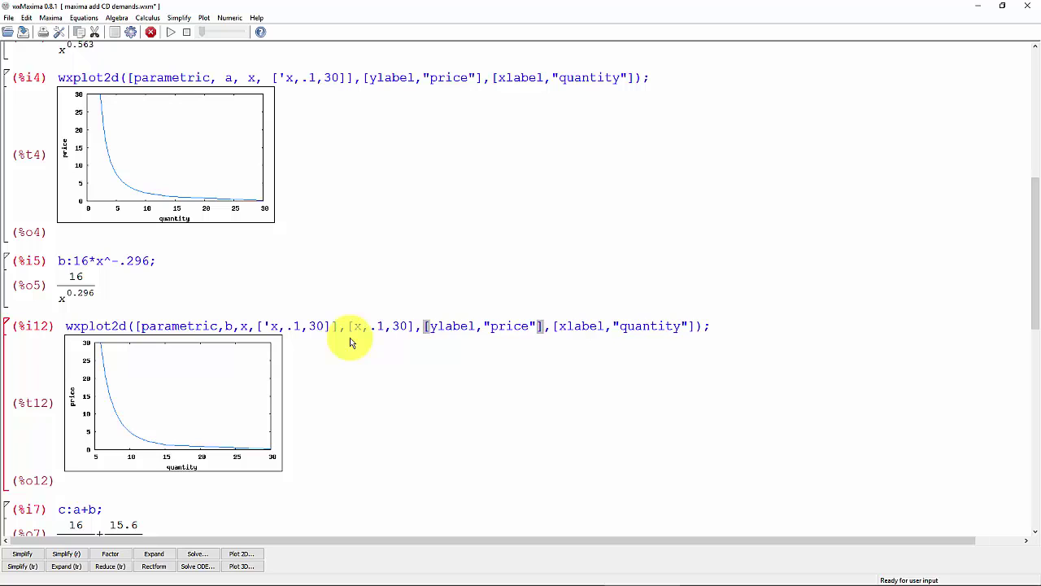
key(shift+Return)
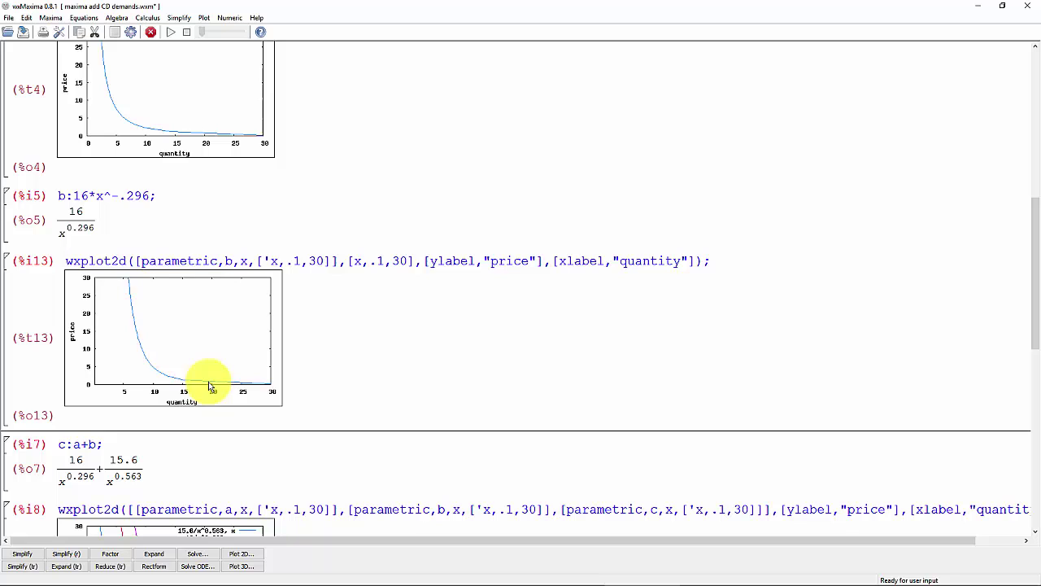
scroll(133, 281, up, 1)
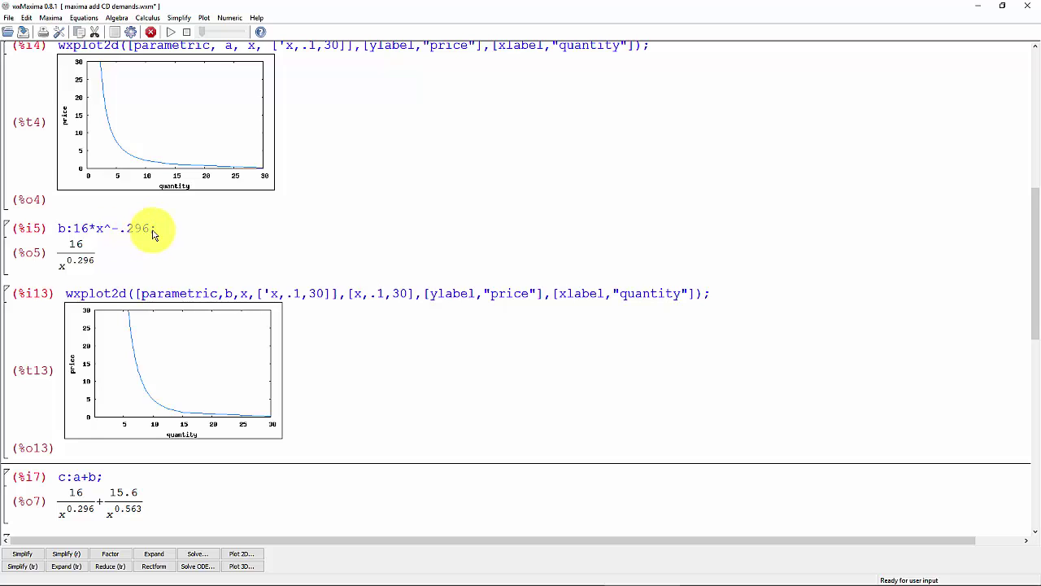
scroll(143, 226, up, 1)
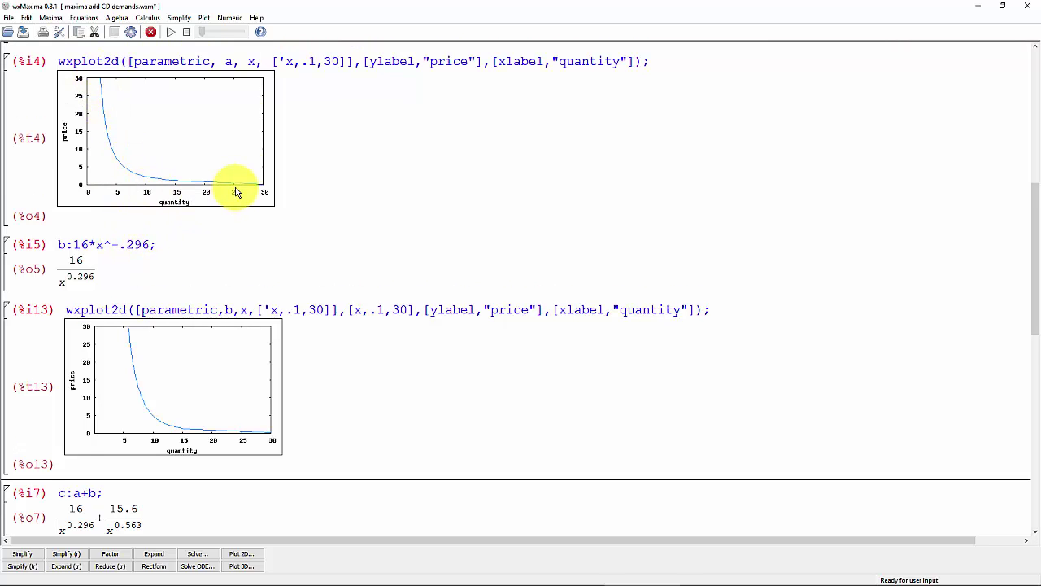
scroll(236, 192, down, 10)
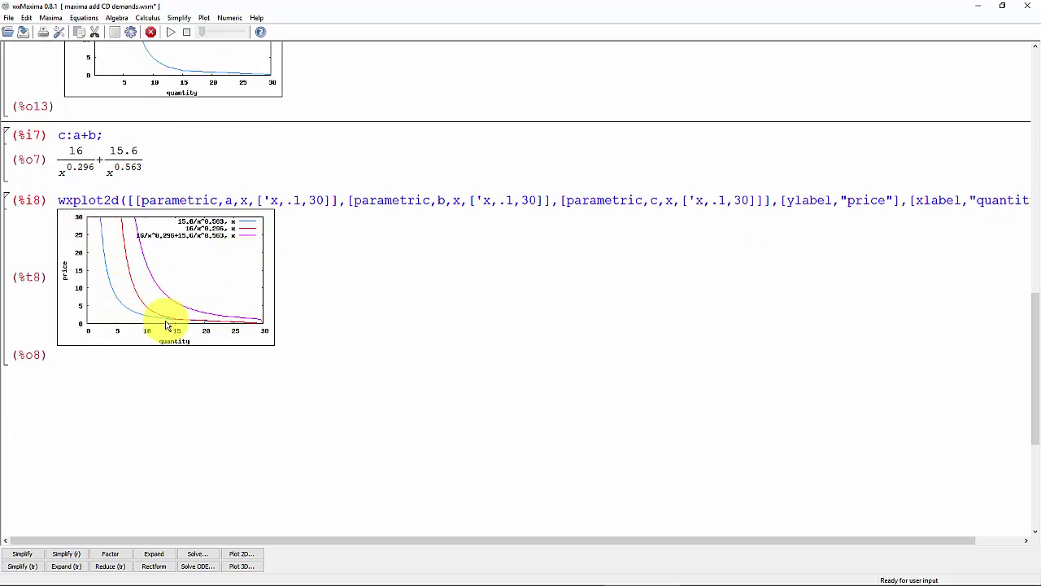
scroll(166, 325, up, 1)
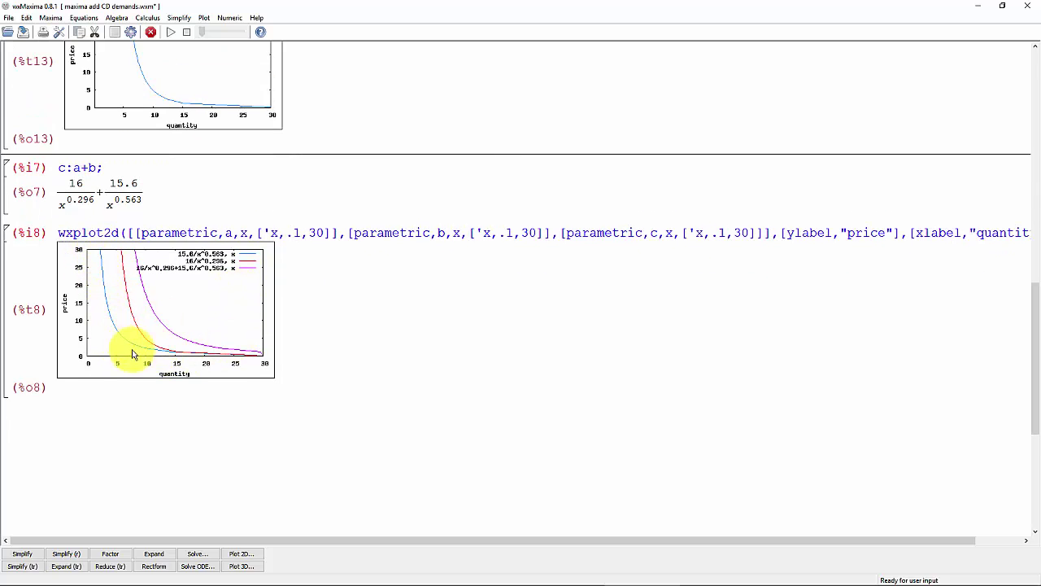